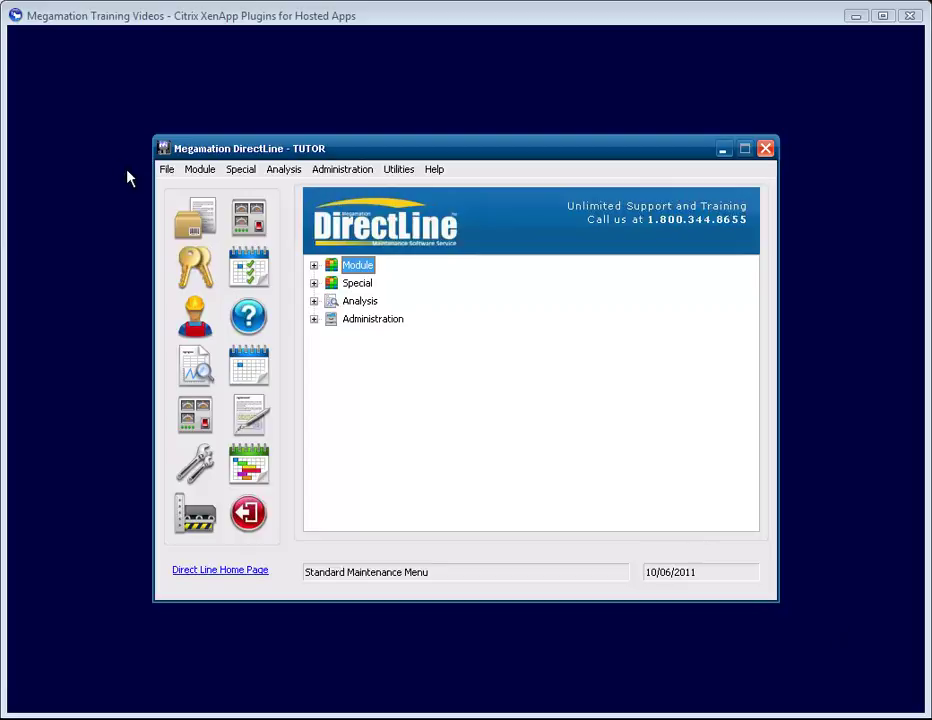
Open the Work Planning form of the Maintenance module.
{"action": "left_click", "coordinate": [200, 172]}
{"action": "mouse_move", "coordinate": [370, 254]}
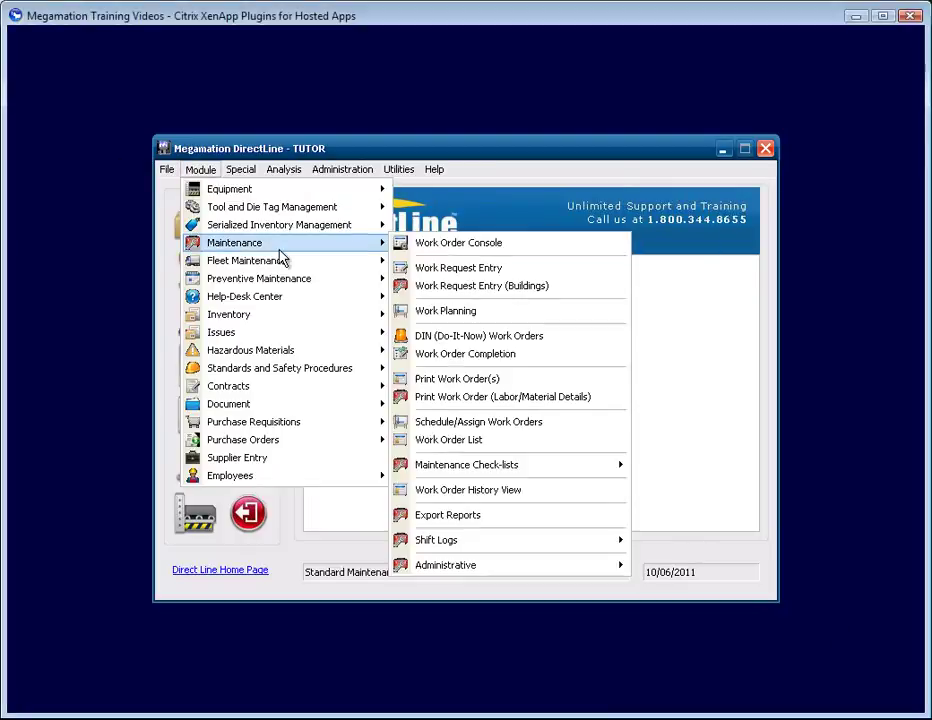
{"action": "left_click", "coordinate": [451, 313]}
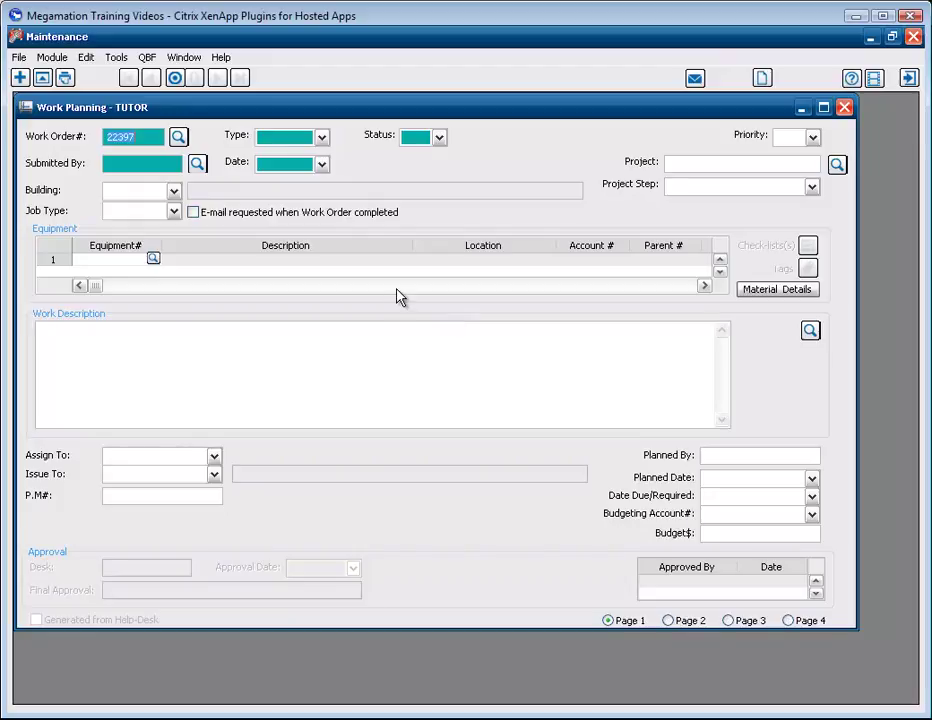
Search for REP work orders with creation dates from 10/06/2011 and choose the one for repairing the nozzle on the bottle cleaner.
{"action": "left_click", "coordinate": [178, 137]}
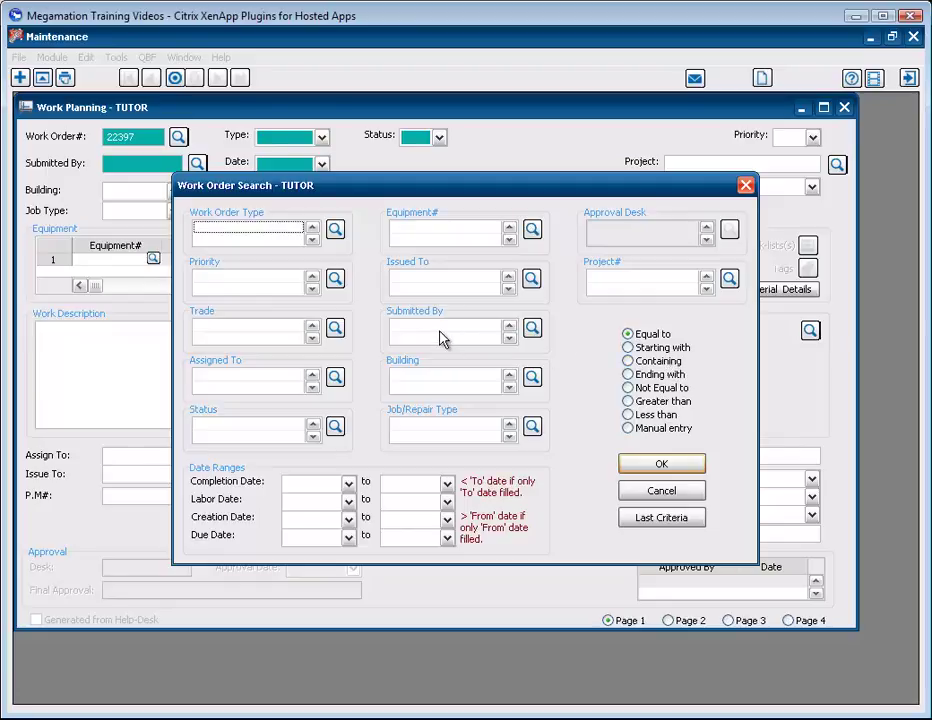
{"action": "left_click", "coordinate": [335, 229]}
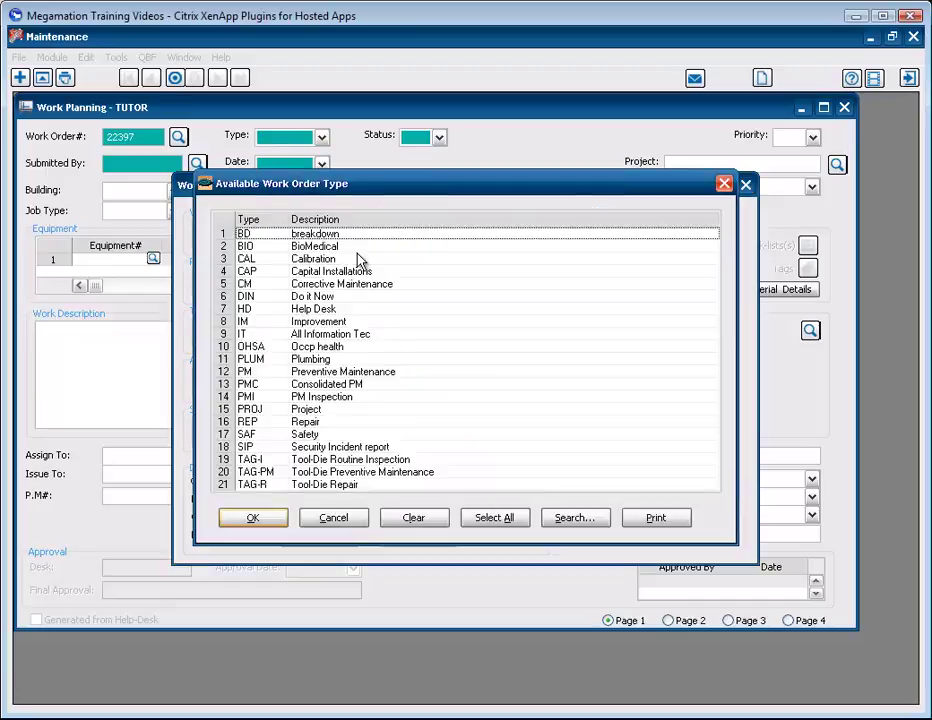
{"action": "left_click", "coordinate": [366, 424]}
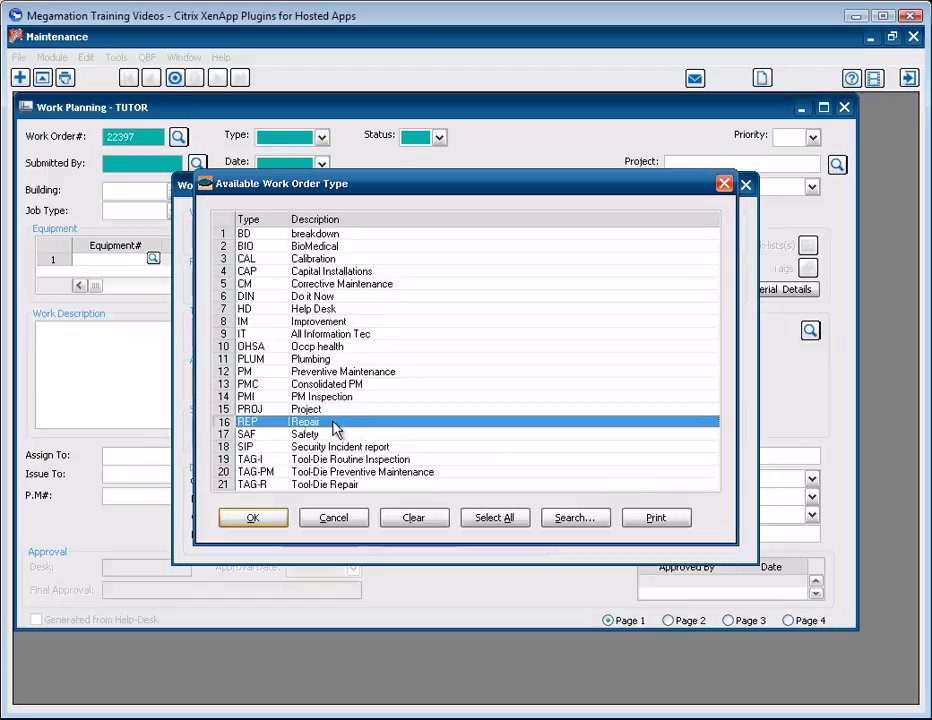
{"action": "left_click", "coordinate": [258, 519]}
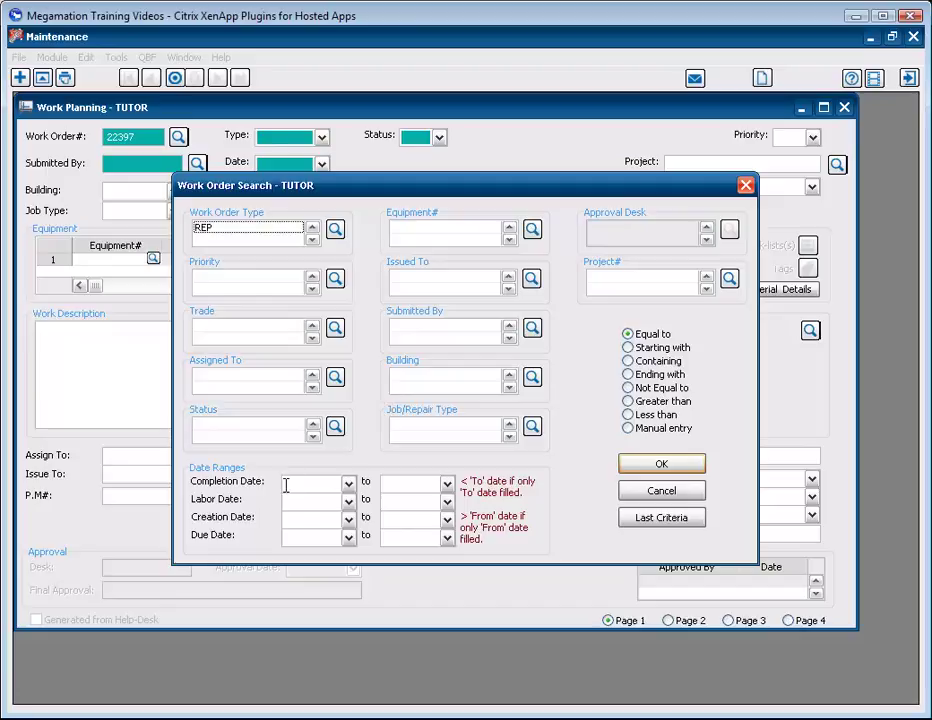
{"action": "left_click", "coordinate": [348, 518]}
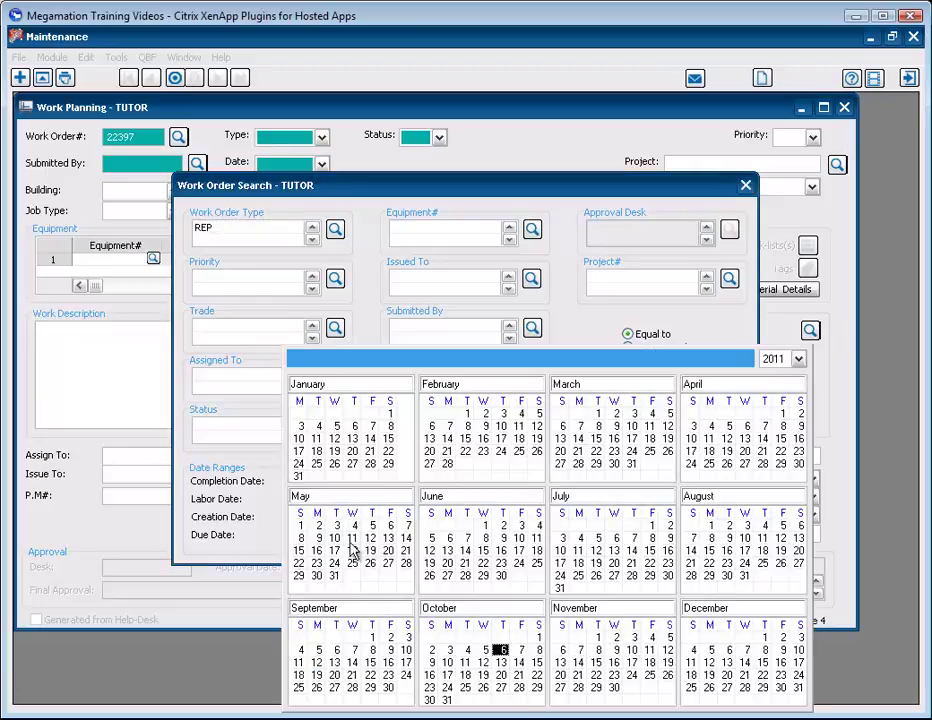
{"action": "left_click", "coordinate": [500, 650]}
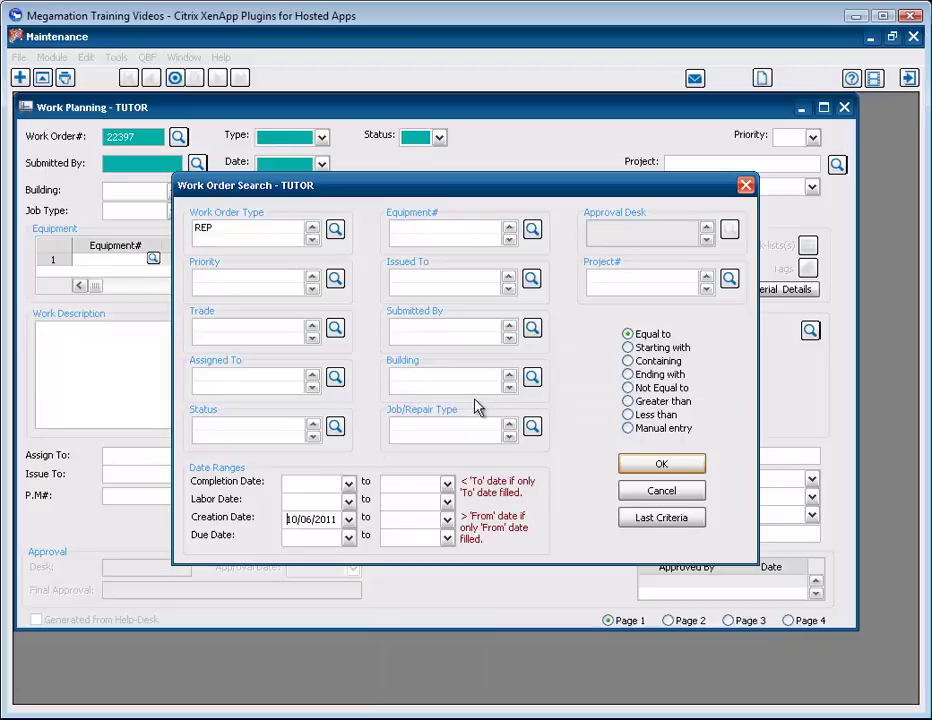
{"action": "left_click", "coordinate": [657, 466]}
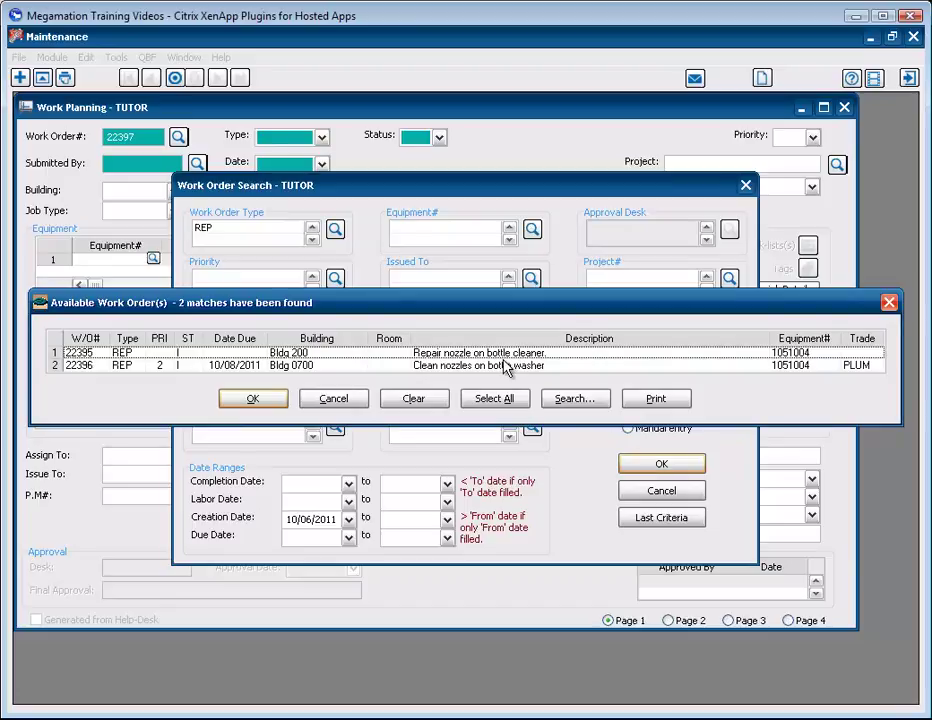
{"action": "left_click", "coordinate": [540, 355]}
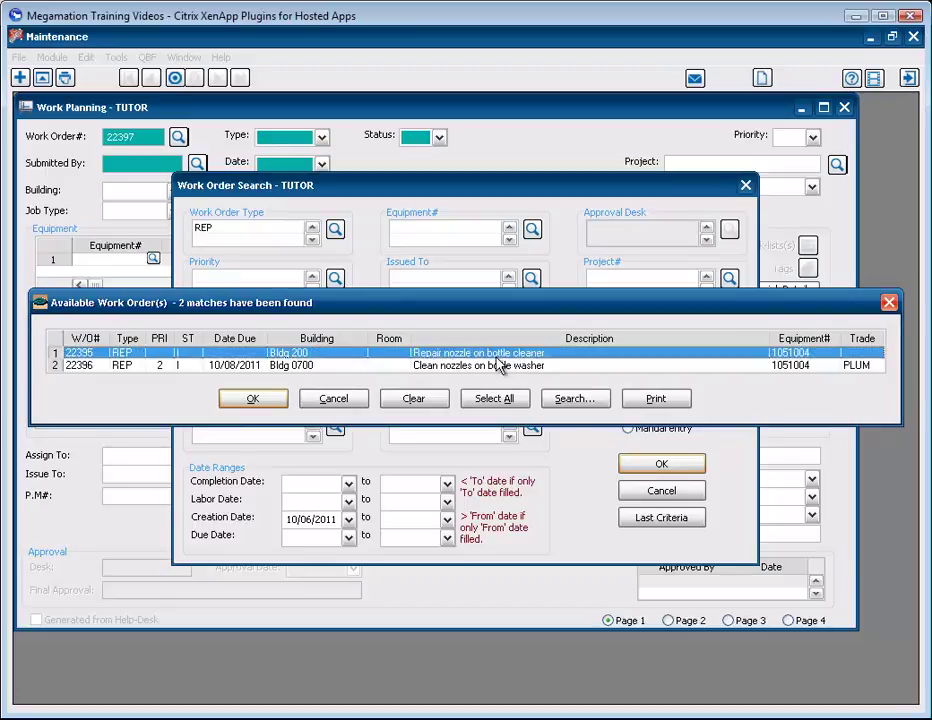
{"action": "left_click", "coordinate": [260, 400]}
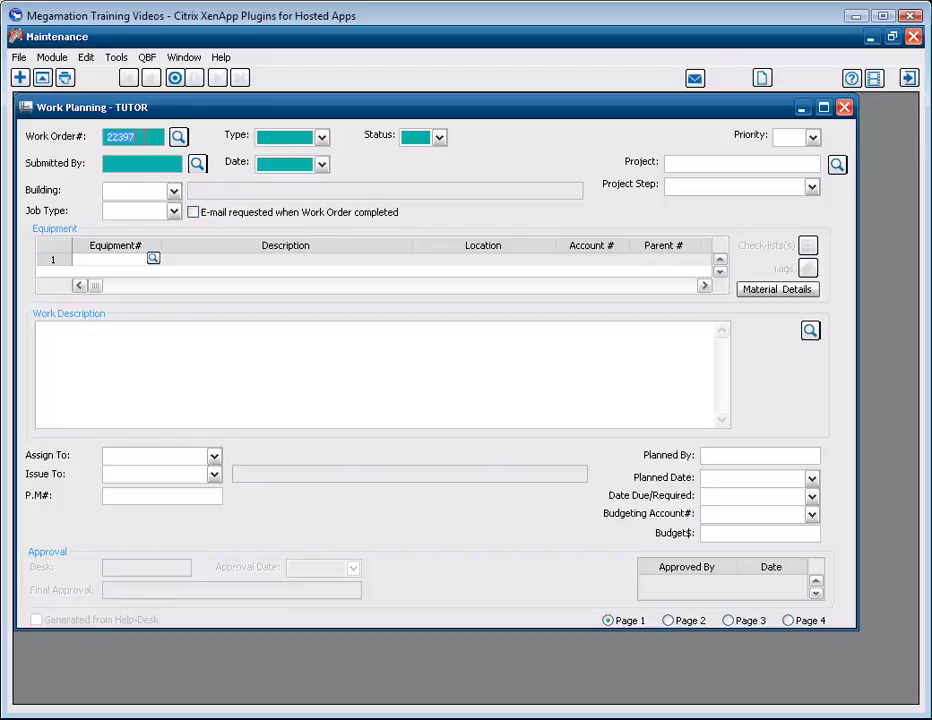
Start a new work order entry with the proposed number and set its type to REP (Repair).
{"action": "key", "text": "Tab"}
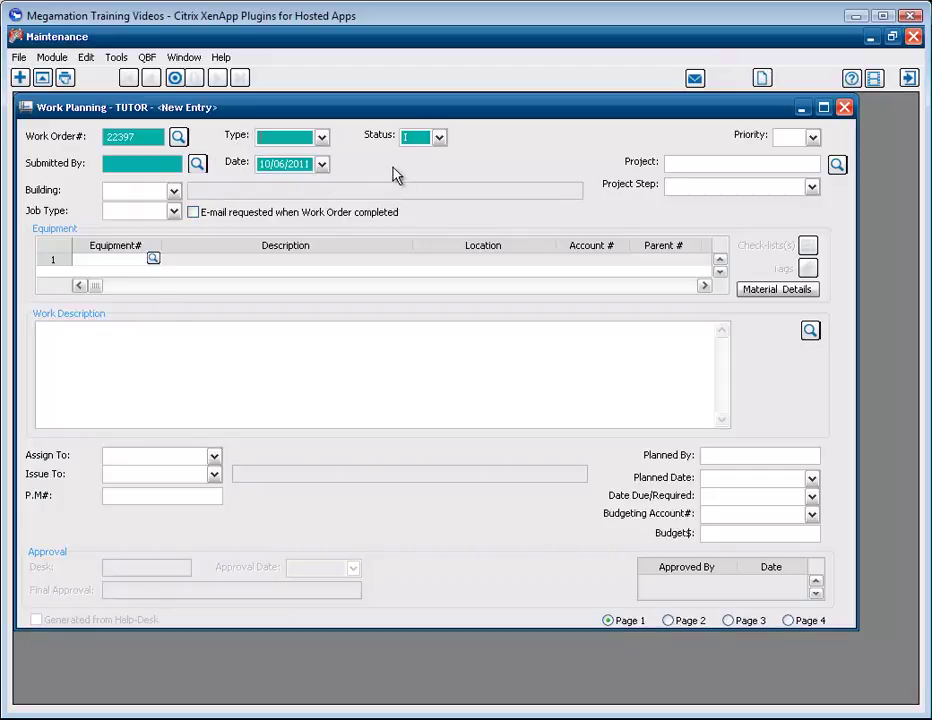
{"action": "left_click", "coordinate": [322, 137]}
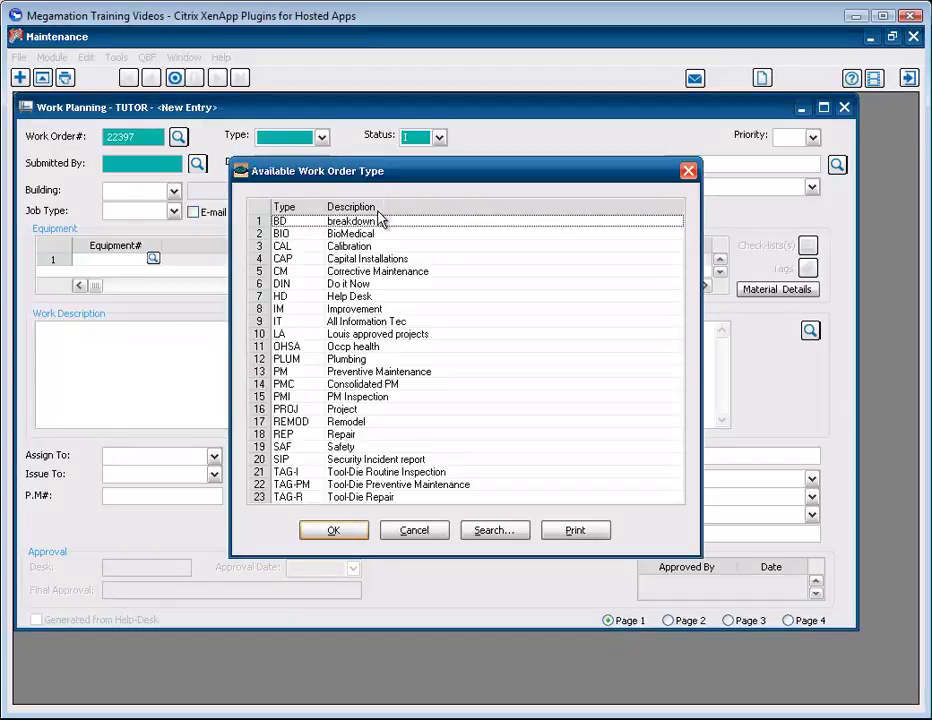
{"action": "left_click", "coordinate": [342, 436]}
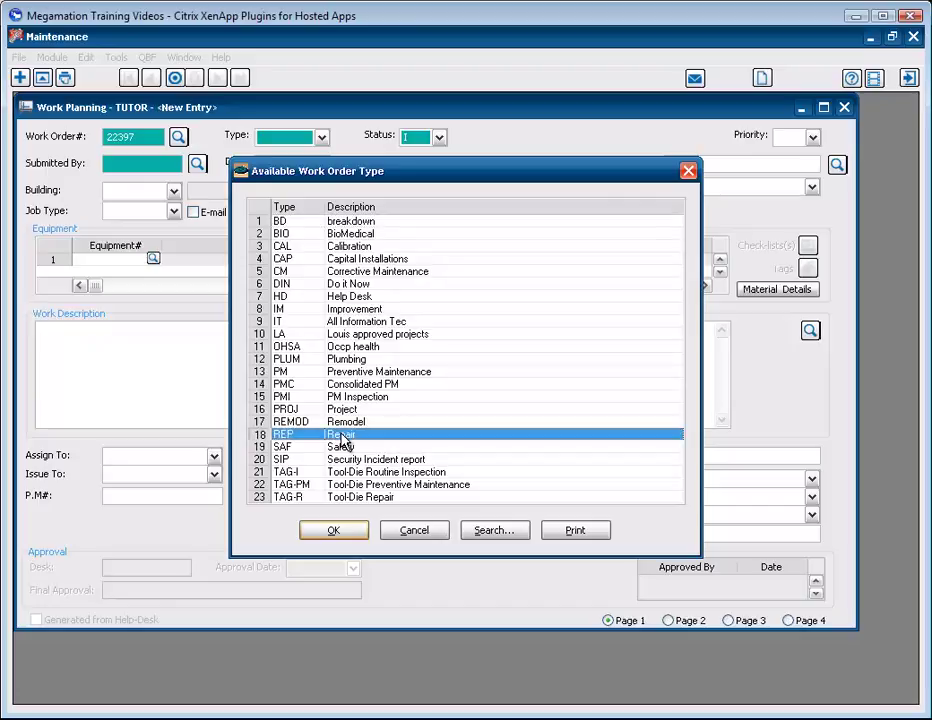
{"action": "left_click", "coordinate": [343, 532]}
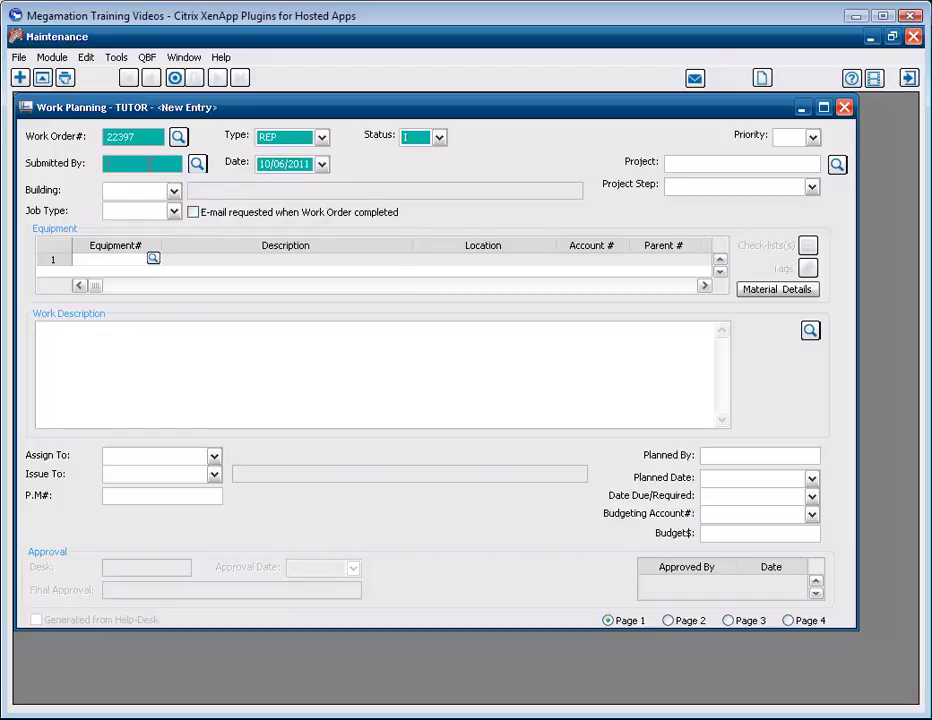
Fill in the work order's Submitted By field with an employee chosen from the employee list.
{"action": "type", "text": "CORY"}
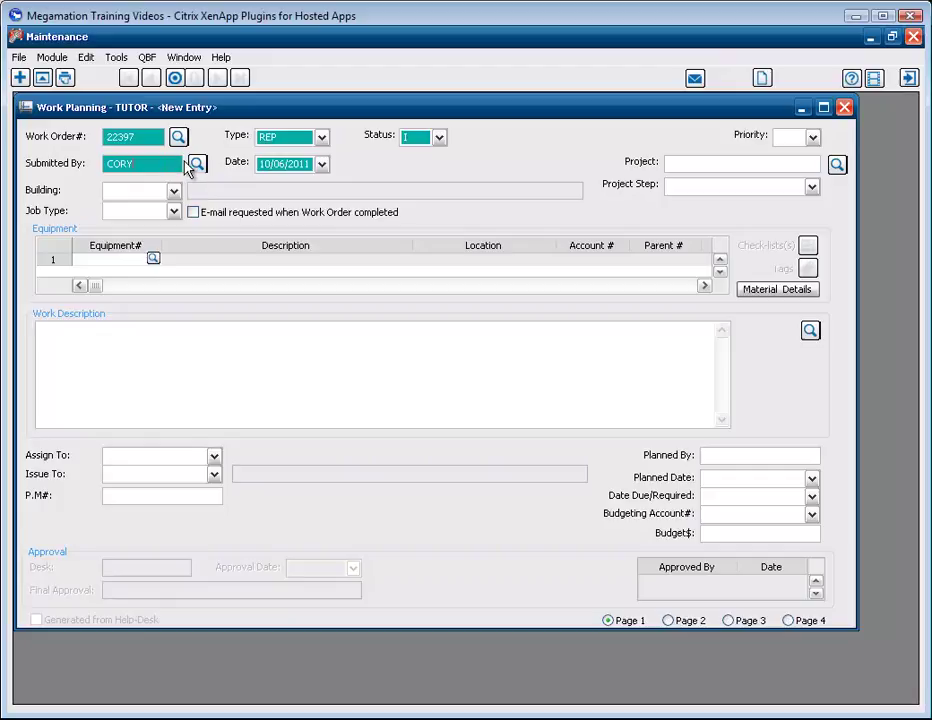
{"action": "left_click", "coordinate": [197, 165]}
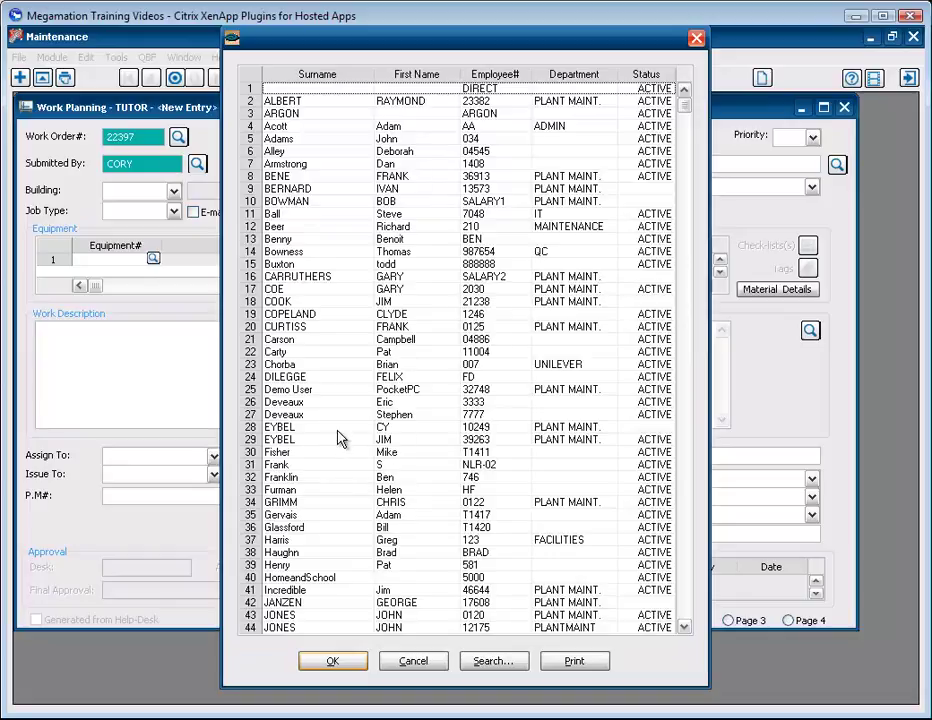
{"action": "left_click", "coordinate": [388, 402]}
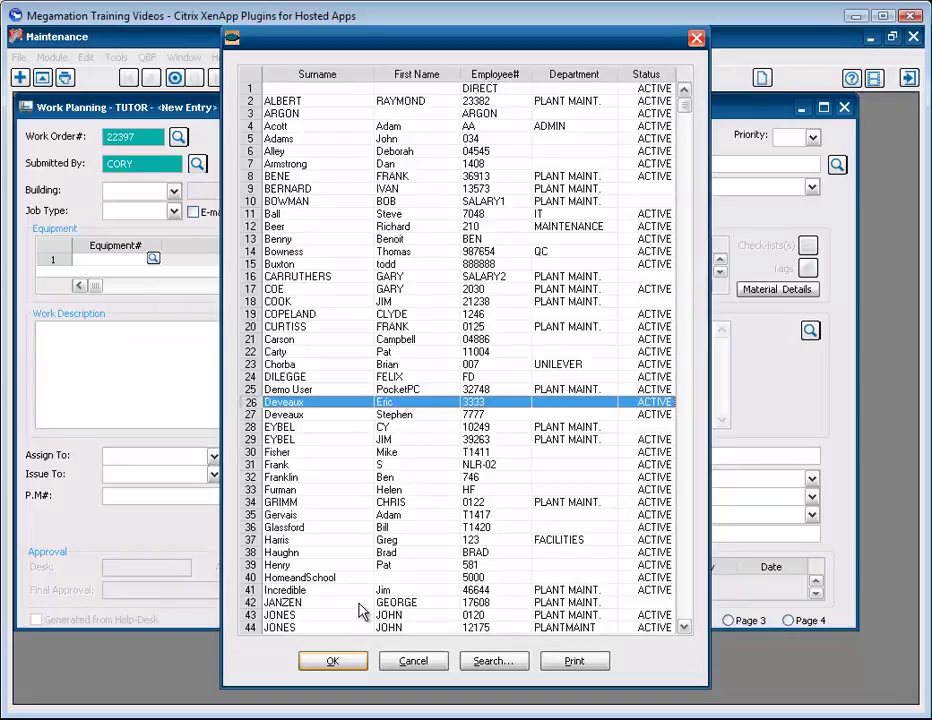
{"action": "left_click", "coordinate": [333, 661]}
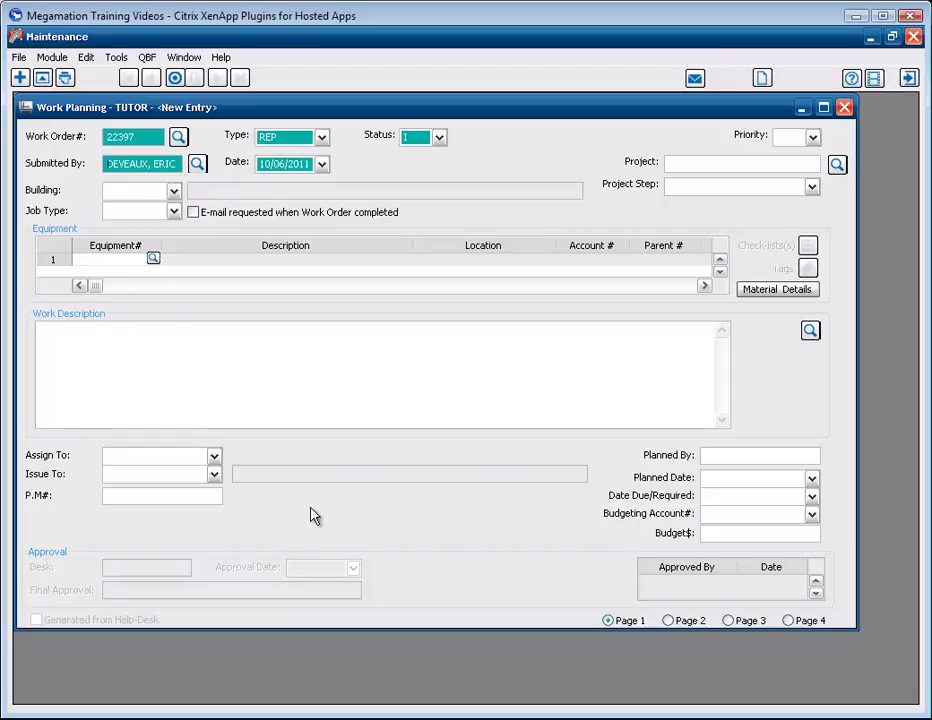
Set the work order's building to 106.200 (Bldg 200) from the defined buildings.
{"action": "left_click", "coordinate": [124, 189]}
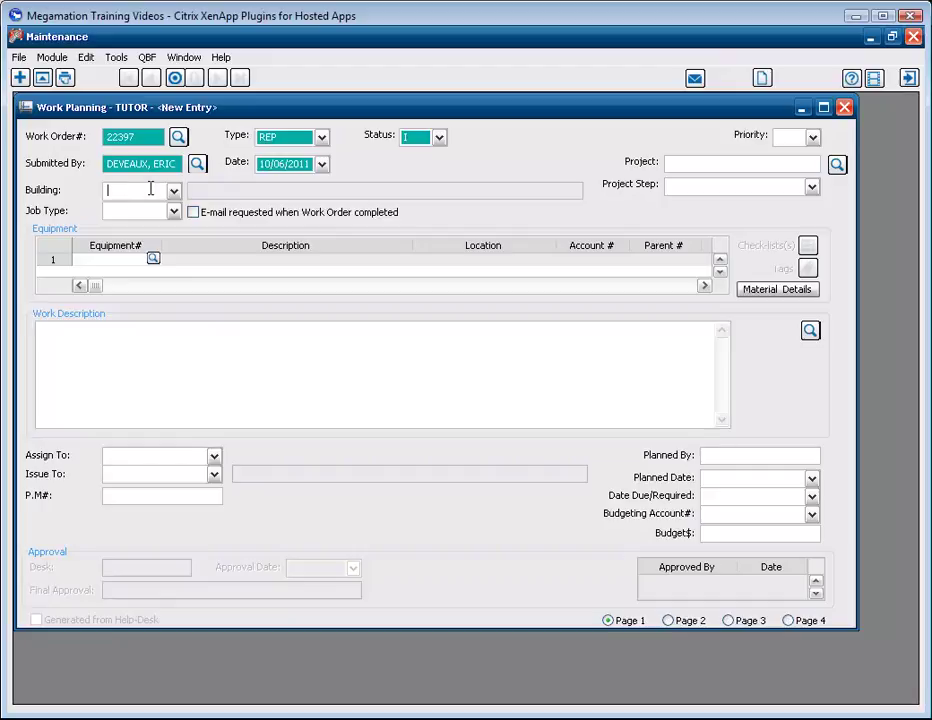
{"action": "left_click", "coordinate": [172, 194]}
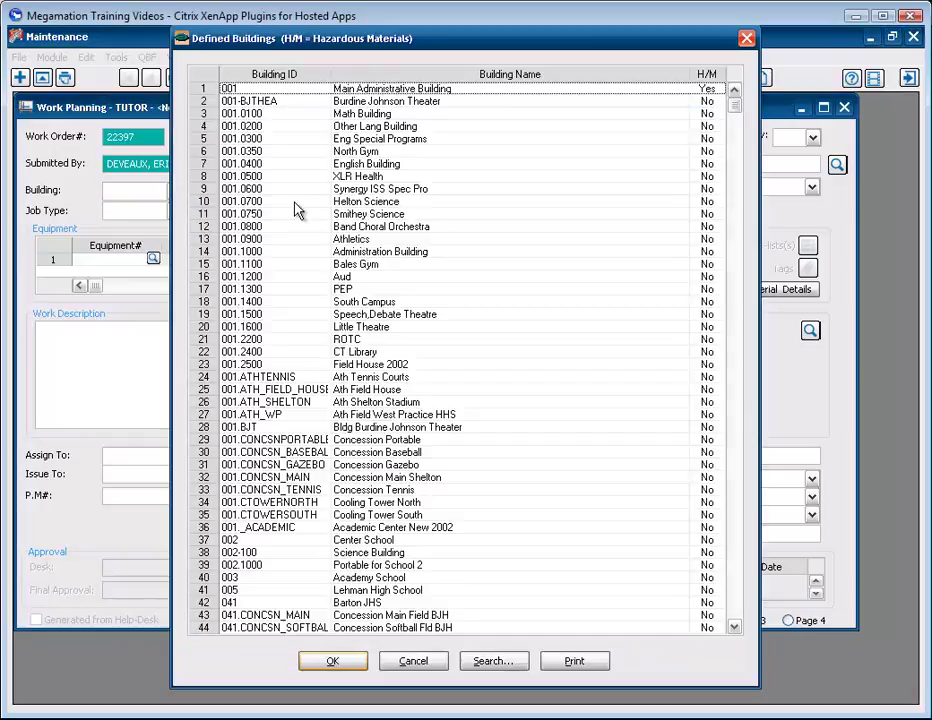
{"action": "scroll", "coordinate": [398, 343], "scroll_direction": "down", "scroll_amount": 9}
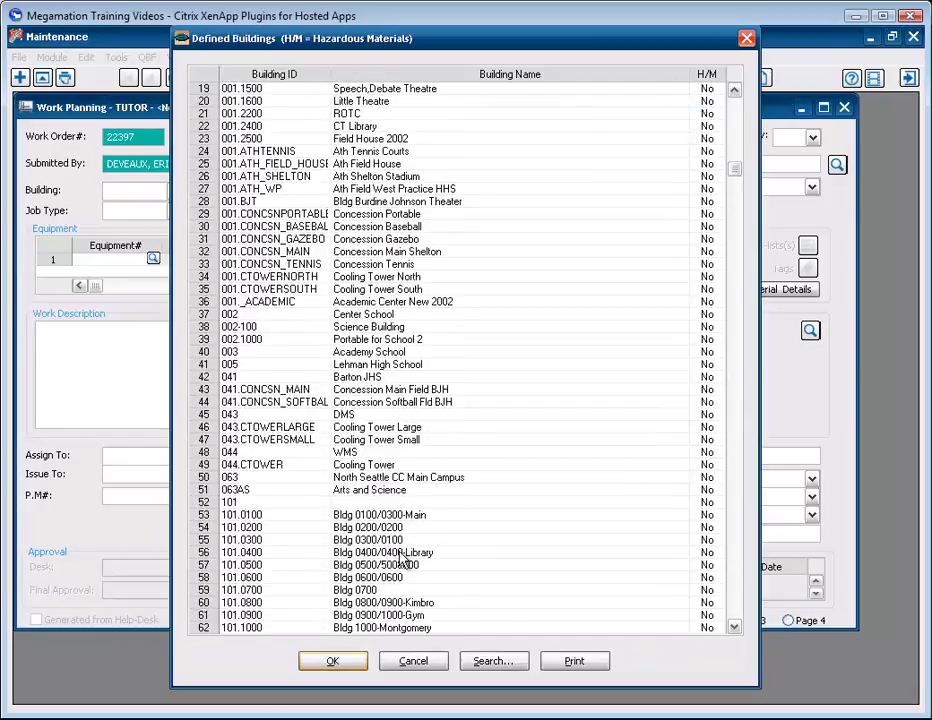
{"action": "scroll", "coordinate": [362, 565], "scroll_direction": "down", "scroll_amount": 1}
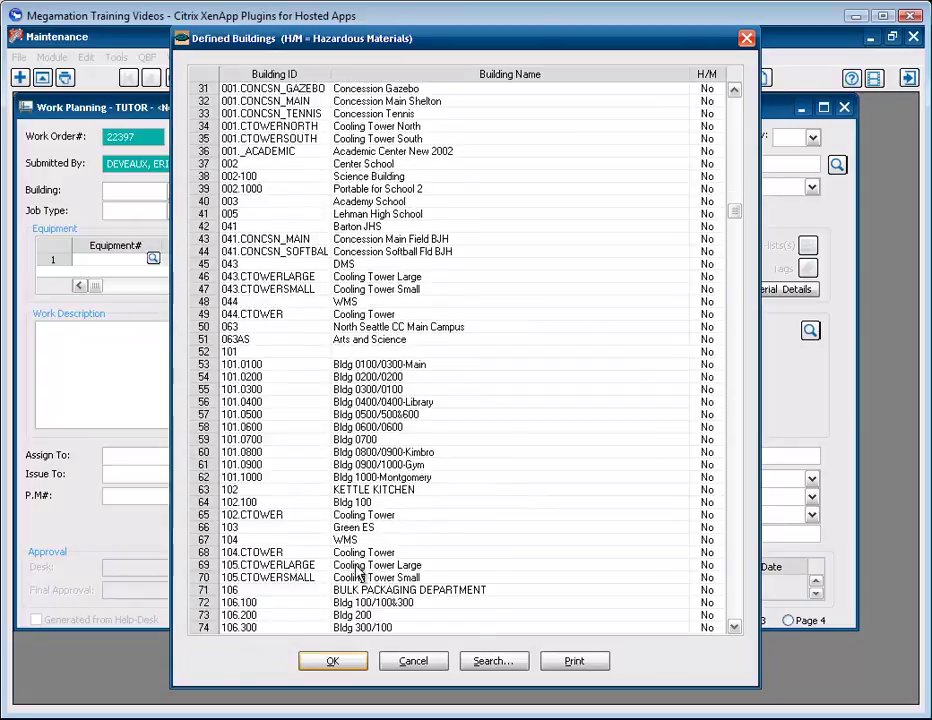
{"action": "left_click", "coordinate": [345, 615]}
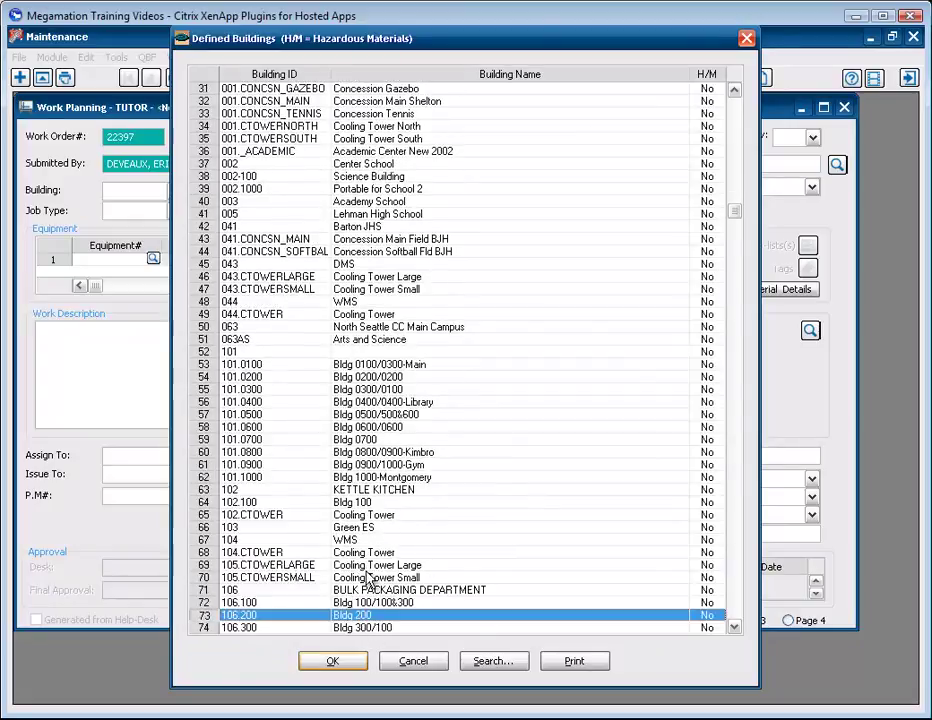
{"action": "left_click", "coordinate": [337, 664]}
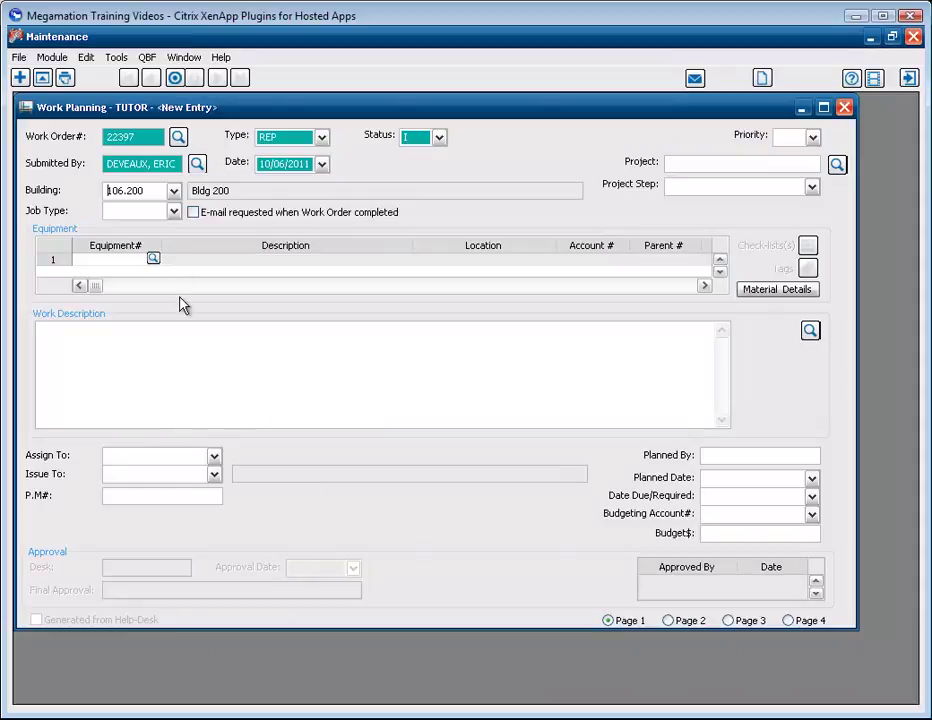
Set the job type to OH (Maintenance Operations Overhead).
{"action": "left_click", "coordinate": [174, 212]}
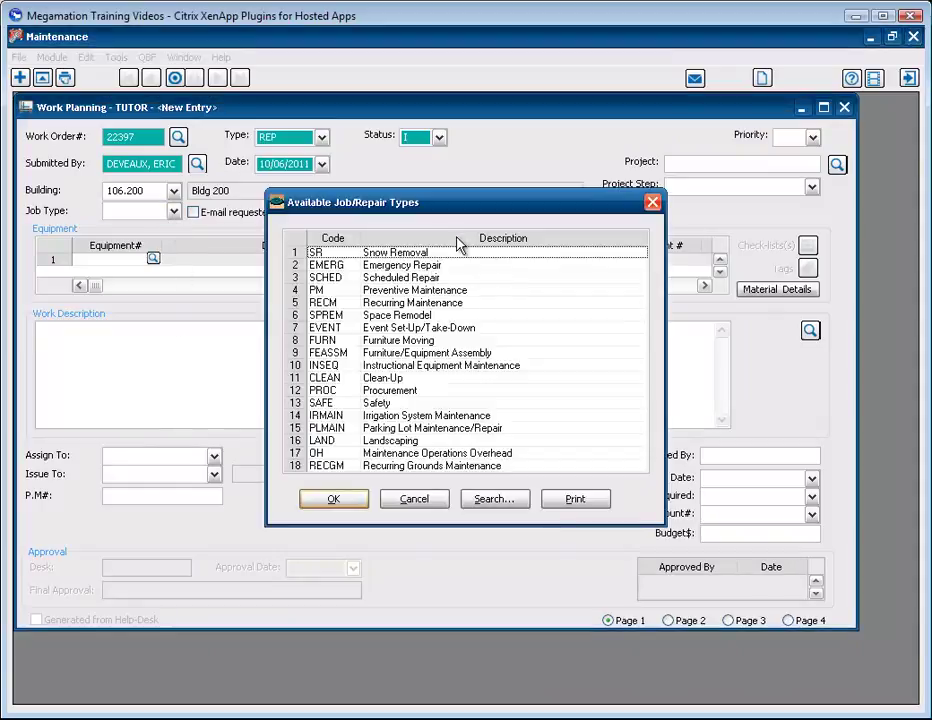
{"action": "left_click", "coordinate": [338, 456]}
{"action": "left_click", "coordinate": [333, 498]}
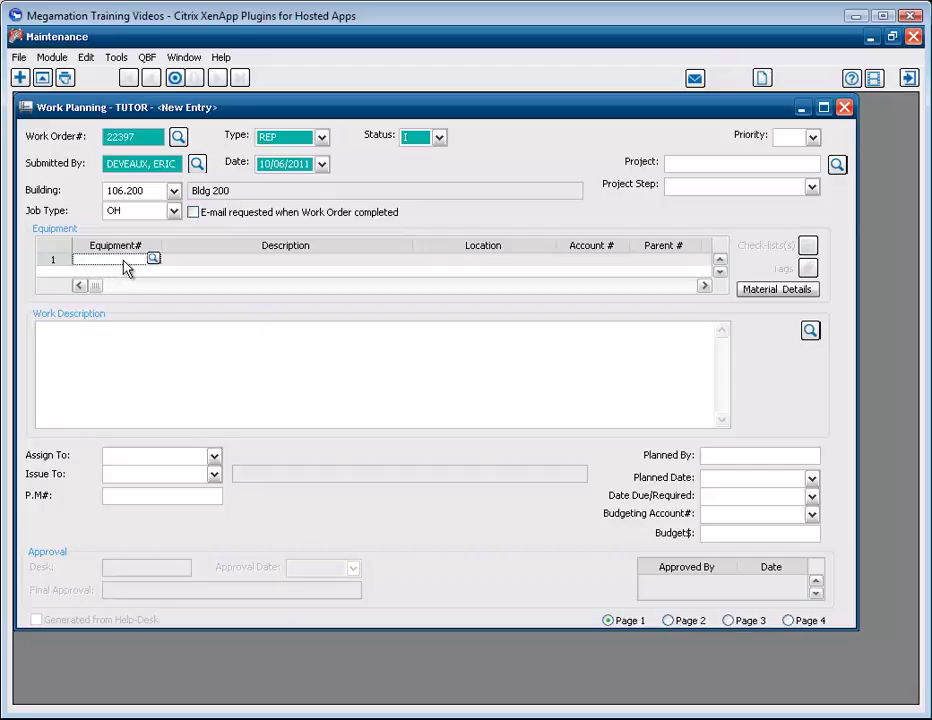
Search the equipment of class CLEANER and add both can and bottle washers, 1051004 and 1051014, to the work order.
{"action": "left_click", "coordinate": [153, 259]}
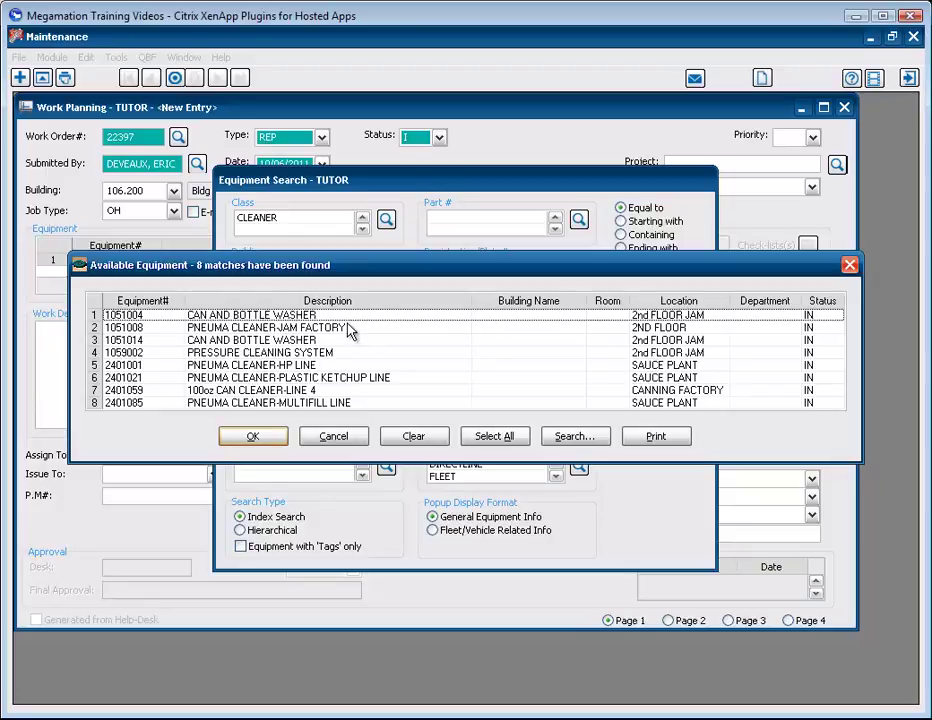
{"action": "left_click", "coordinate": [240, 316]}
{"action": "left_click", "coordinate": [240, 341], "text": "ctrl"}
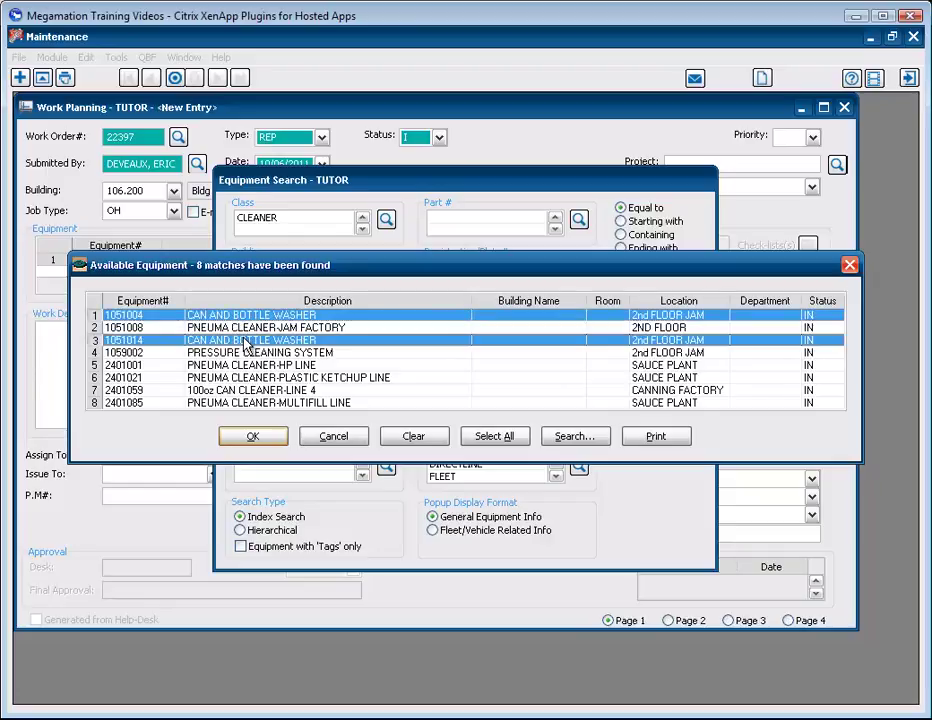
{"action": "left_click", "coordinate": [253, 437]}
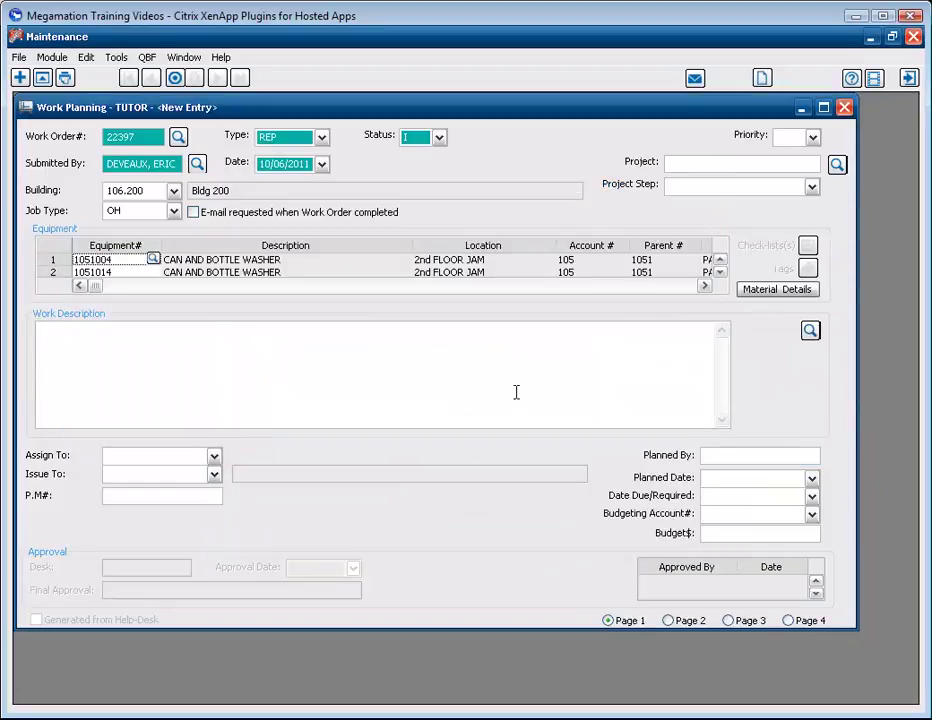
Enter the work description "clean nozzles on bottle washer.".
{"action": "left_click", "coordinate": [496, 365]}
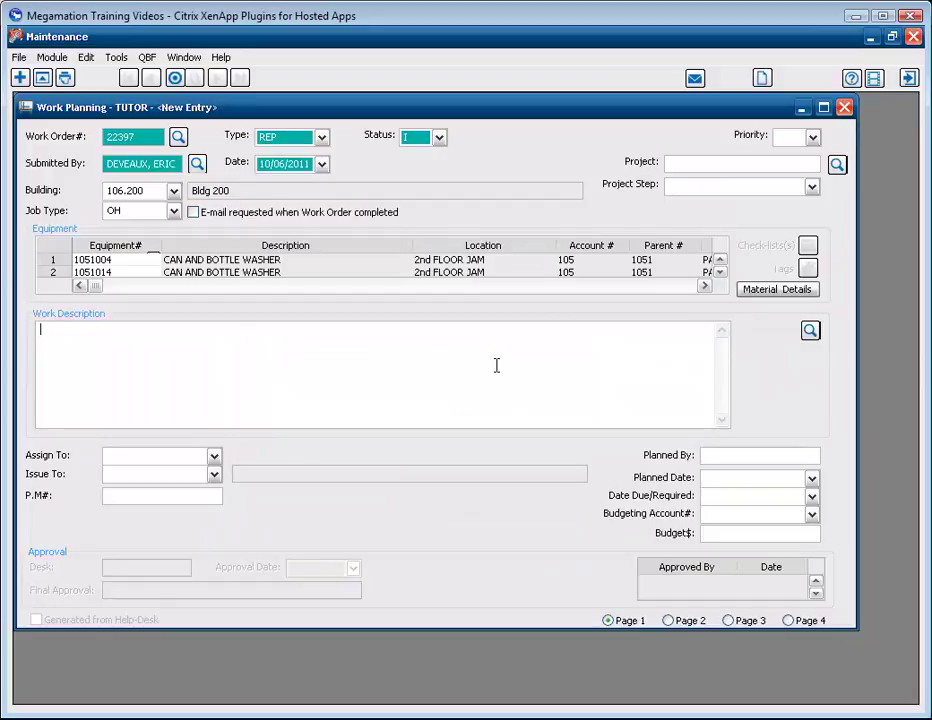
{"action": "type", "text": "clean nozze"}
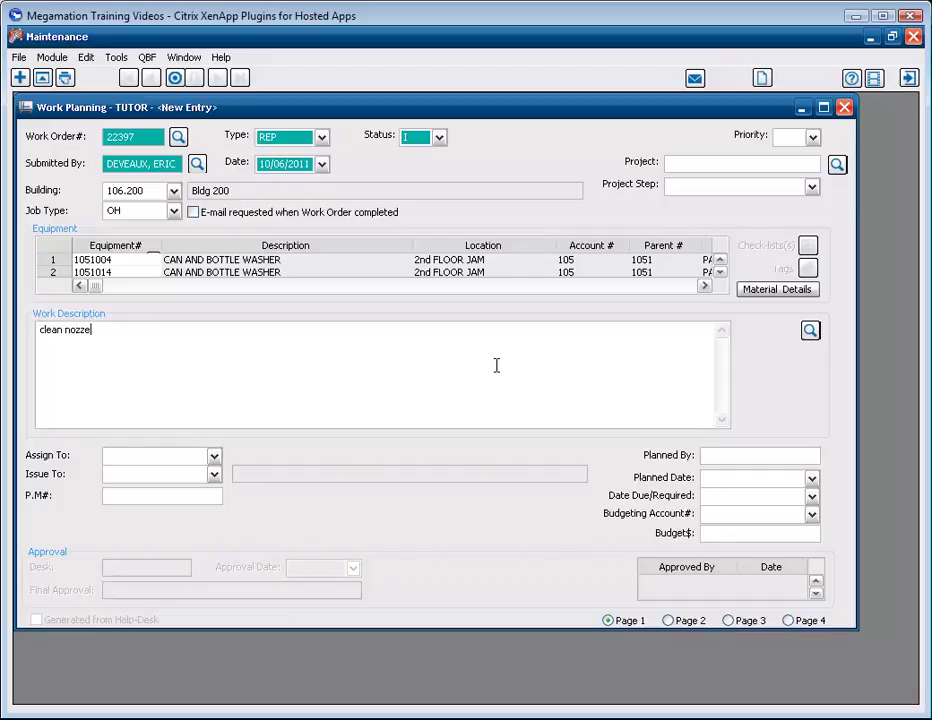
{"action": "key", "text": "BackSpace"}
{"action": "type", "text": "les on bottle washer."}
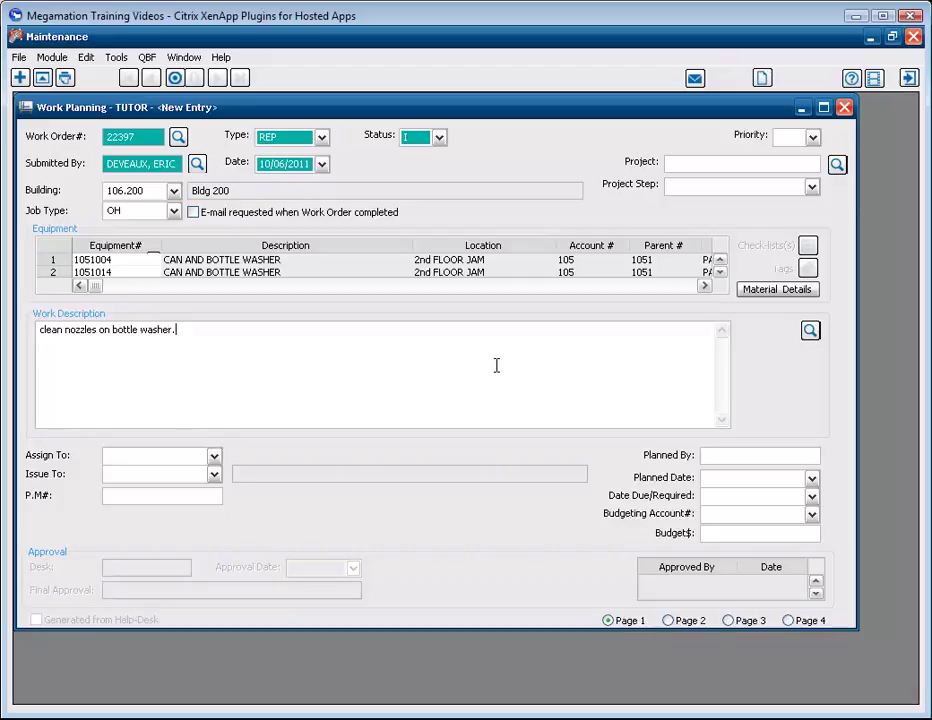
Review the available Assign To codes for the work order and close the list without choosing one.
{"action": "left_click", "coordinate": [214, 459]}
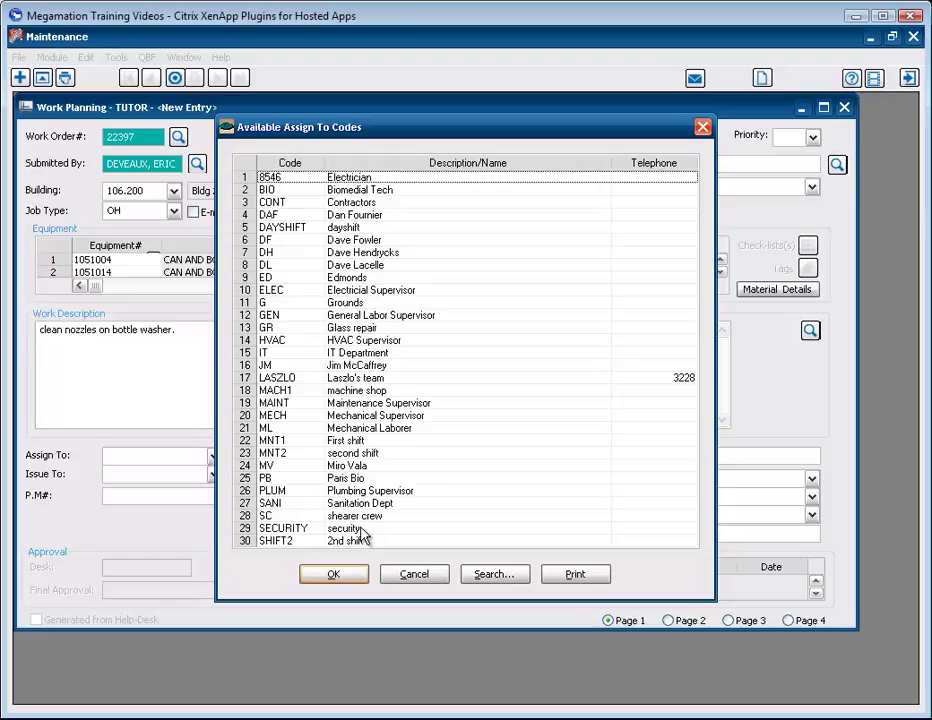
{"action": "left_click", "coordinate": [410, 578]}
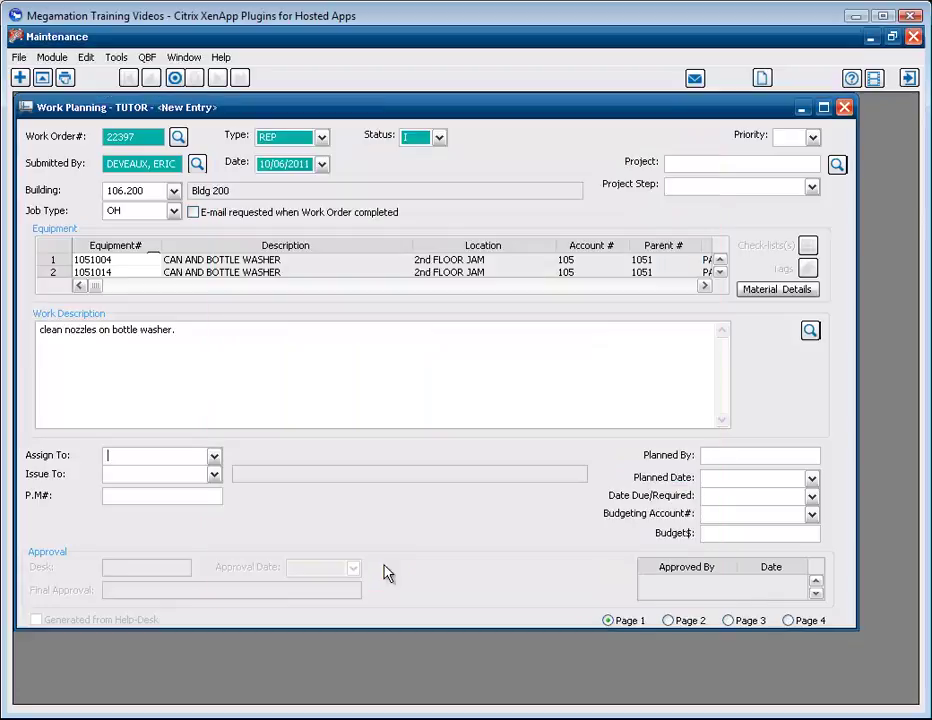
Assign the work order to SHIFT2 (2nd shift) and enter the employee's code under Issue To.
{"action": "left_click", "coordinate": [214, 457]}
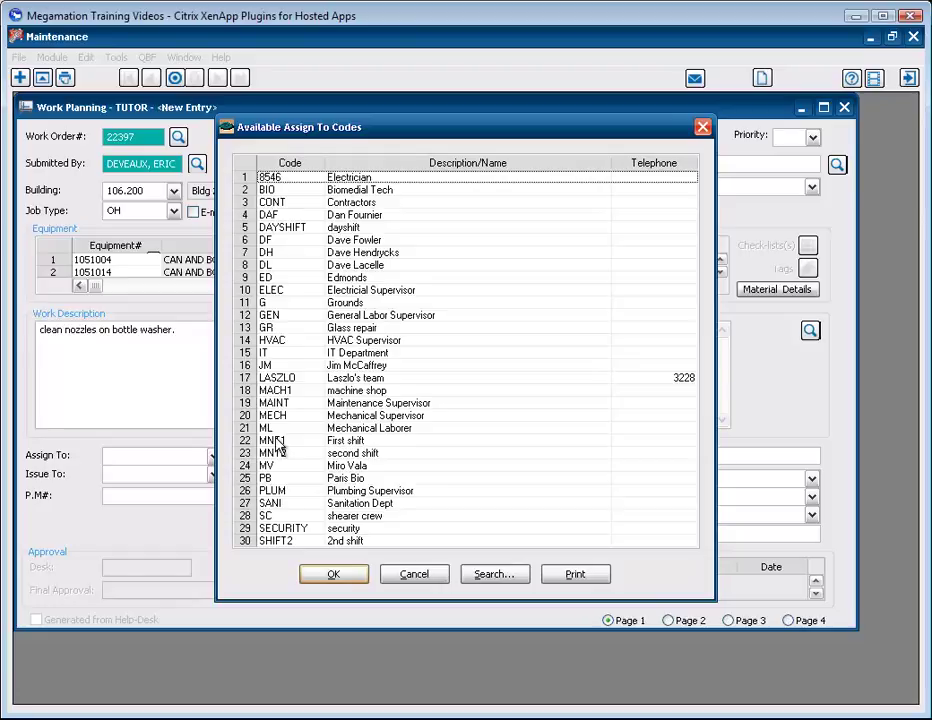
{"action": "left_click", "coordinate": [290, 541]}
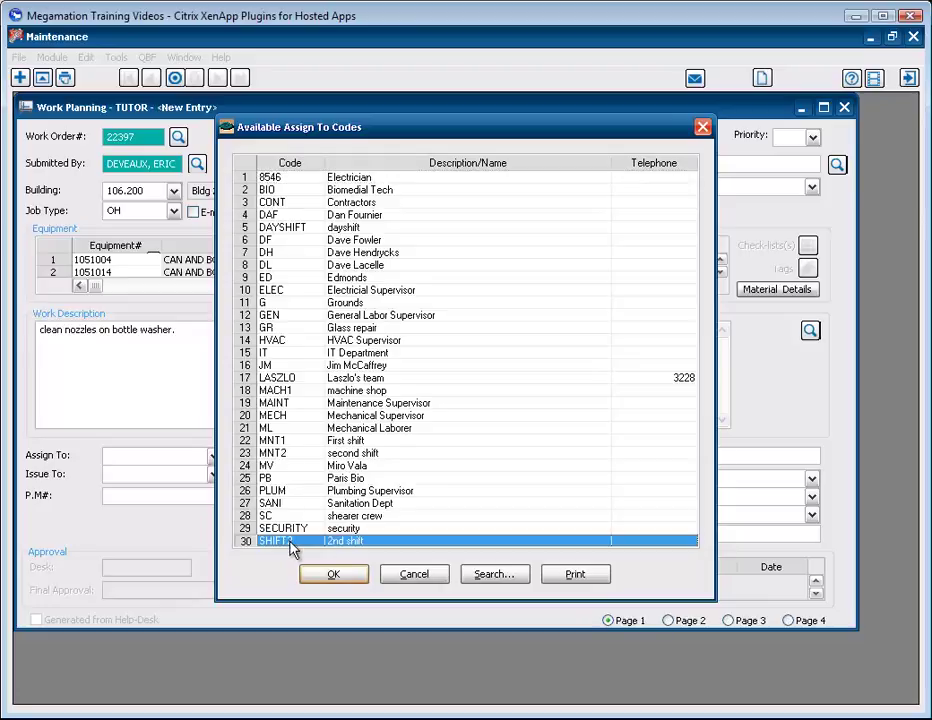
{"action": "left_click", "coordinate": [336, 576]}
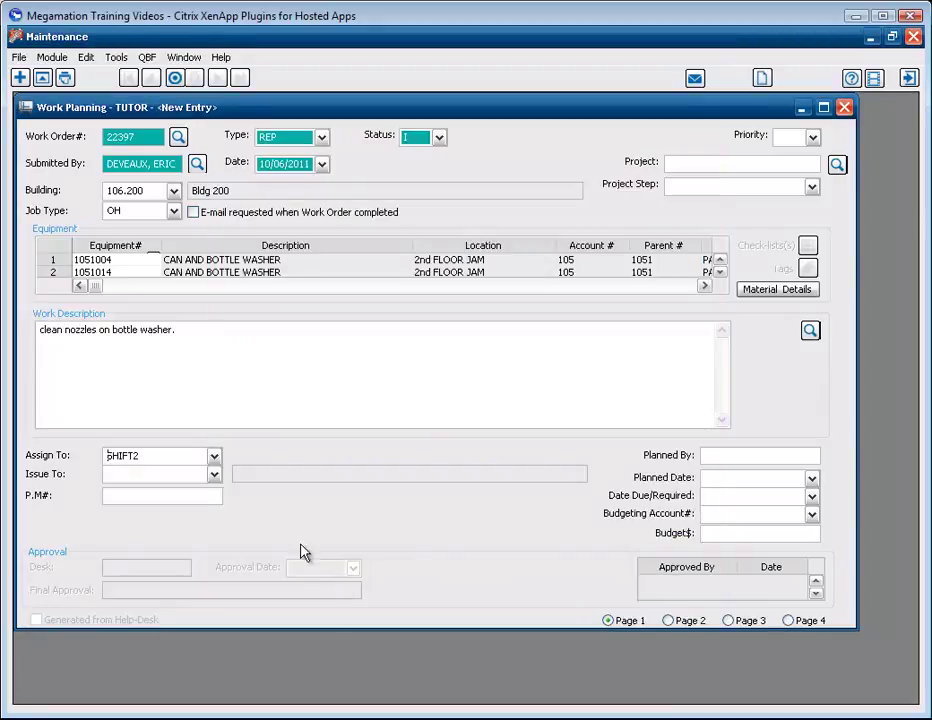
{"action": "left_click", "coordinate": [131, 473]}
{"action": "type", "text": "034"}
{"action": "key", "text": "Tab"}
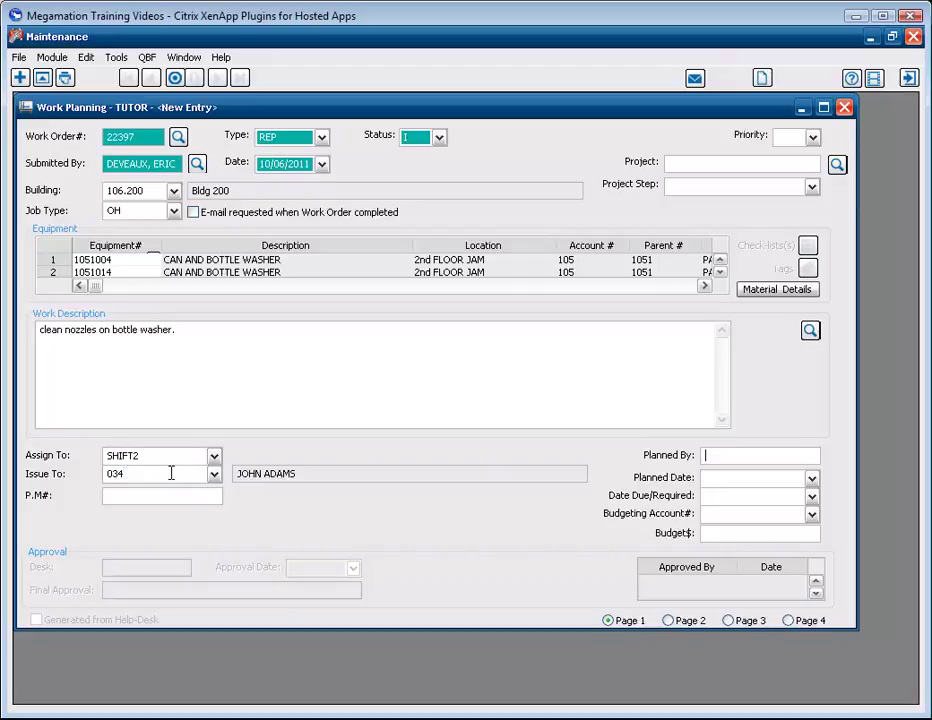
Set the work order priority to 2 (2days) and check the due/required date.
{"action": "left_click", "coordinate": [814, 138]}
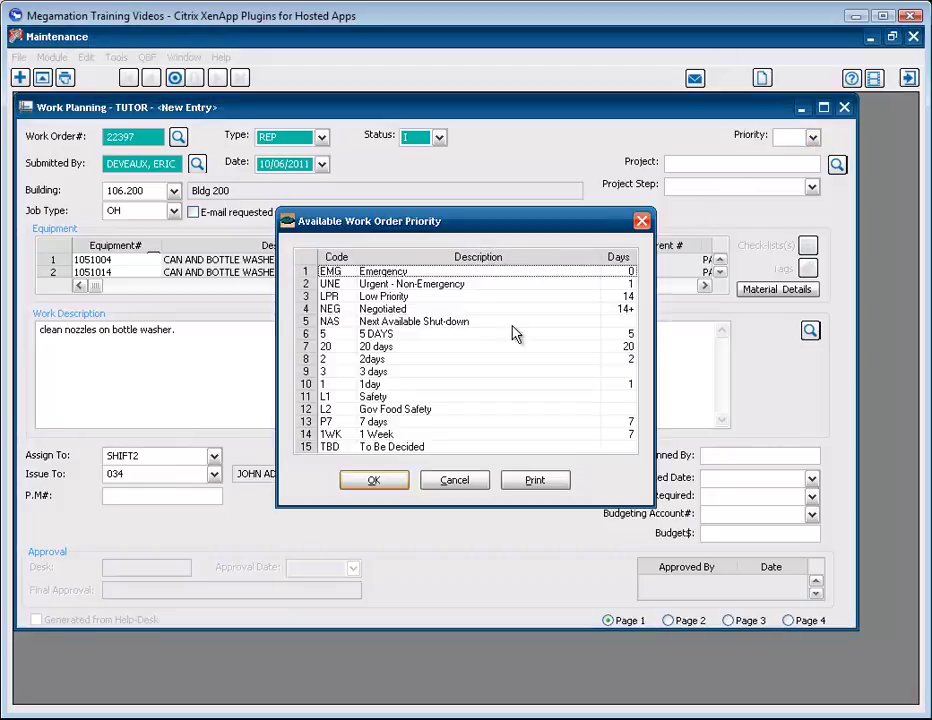
{"action": "left_click", "coordinate": [375, 361]}
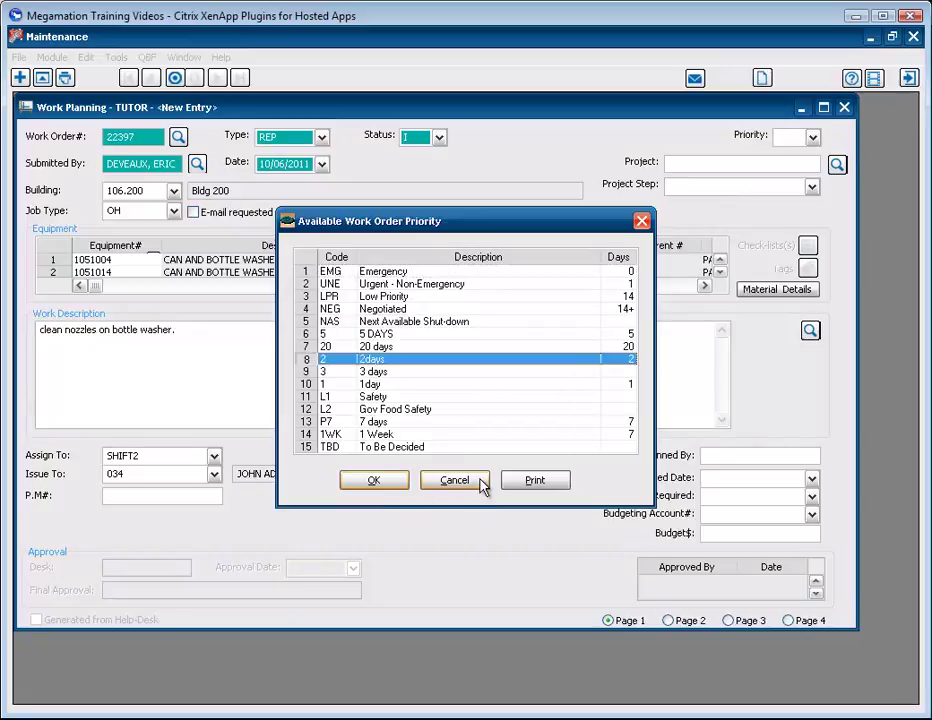
{"action": "left_click", "coordinate": [374, 482]}
{"action": "left_click", "coordinate": [764, 496]}
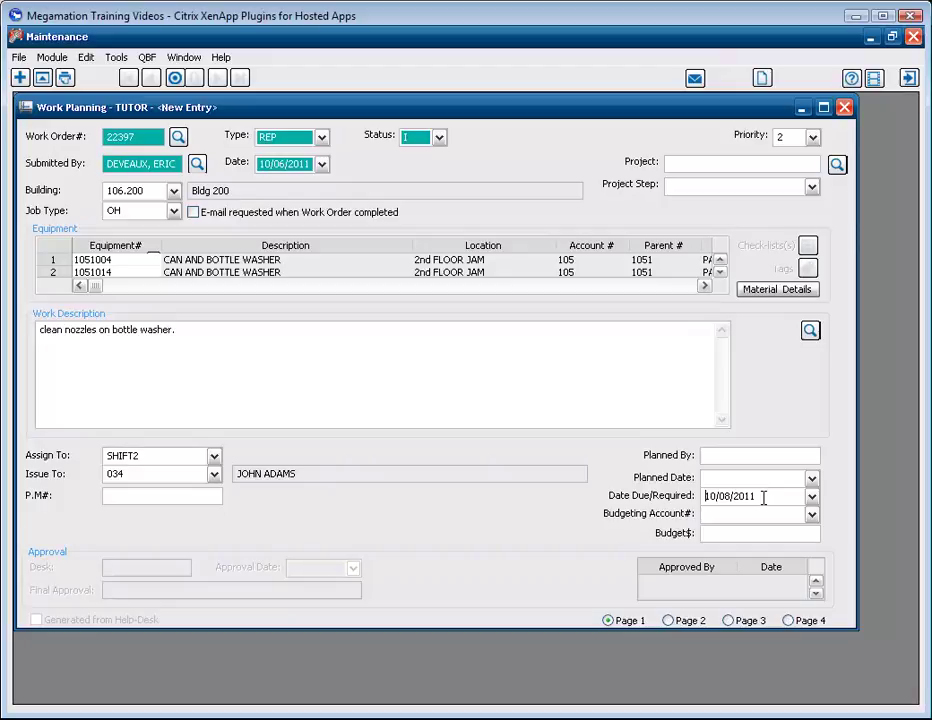
In the labor and material requirements, switch the equipment to 1051014 and back to 1051004.
{"action": "left_click", "coordinate": [668, 620]}
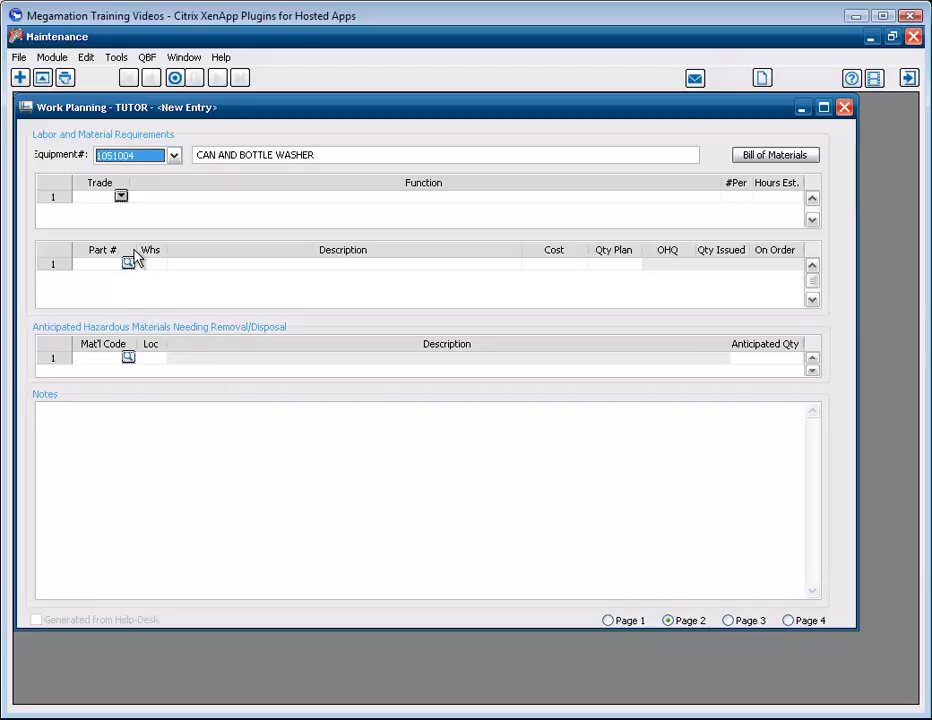
{"action": "left_click", "coordinate": [174, 157]}
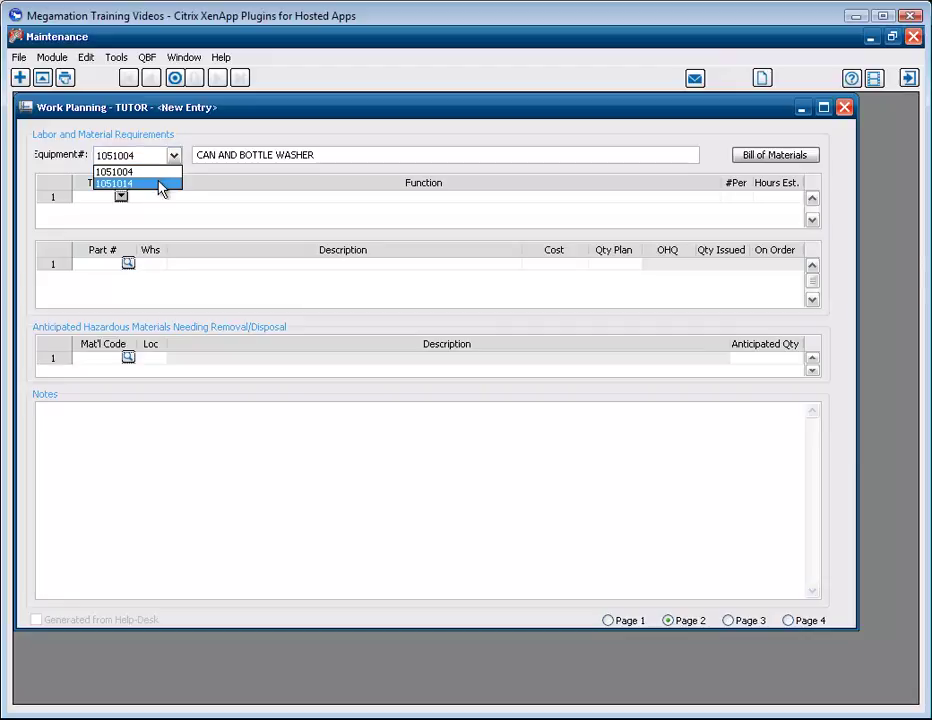
{"action": "left_click", "coordinate": [162, 184]}
{"action": "left_click", "coordinate": [175, 157]}
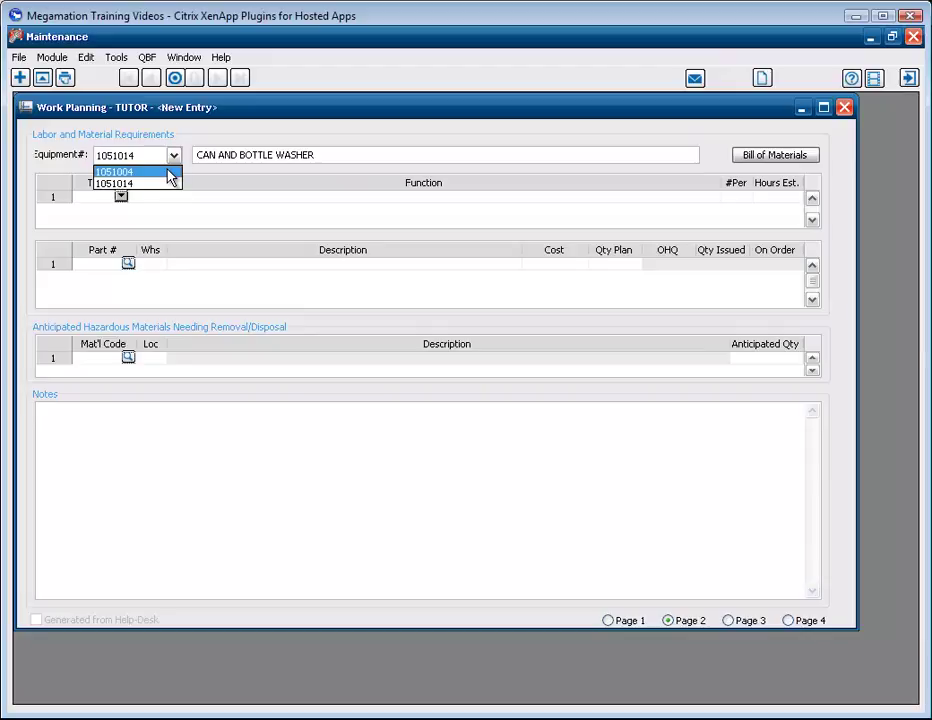
{"action": "left_click", "coordinate": [168, 172]}
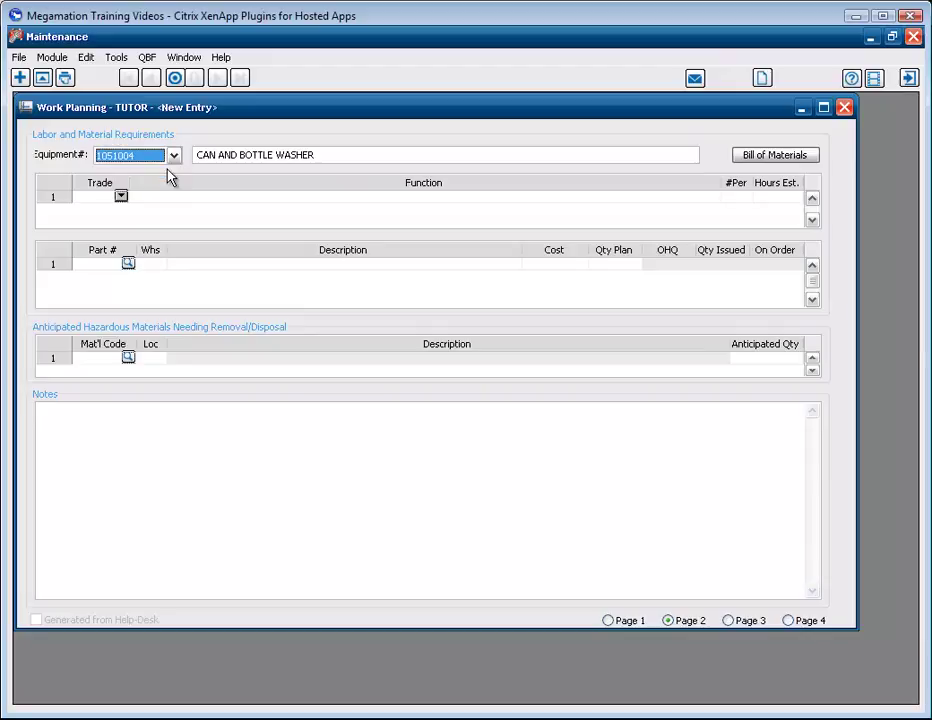
Add a MECH labor line for equipment 1051004 with function "clean nozzles", 2 persons and 3 estimated hours.
{"action": "left_click", "coordinate": [121, 196]}
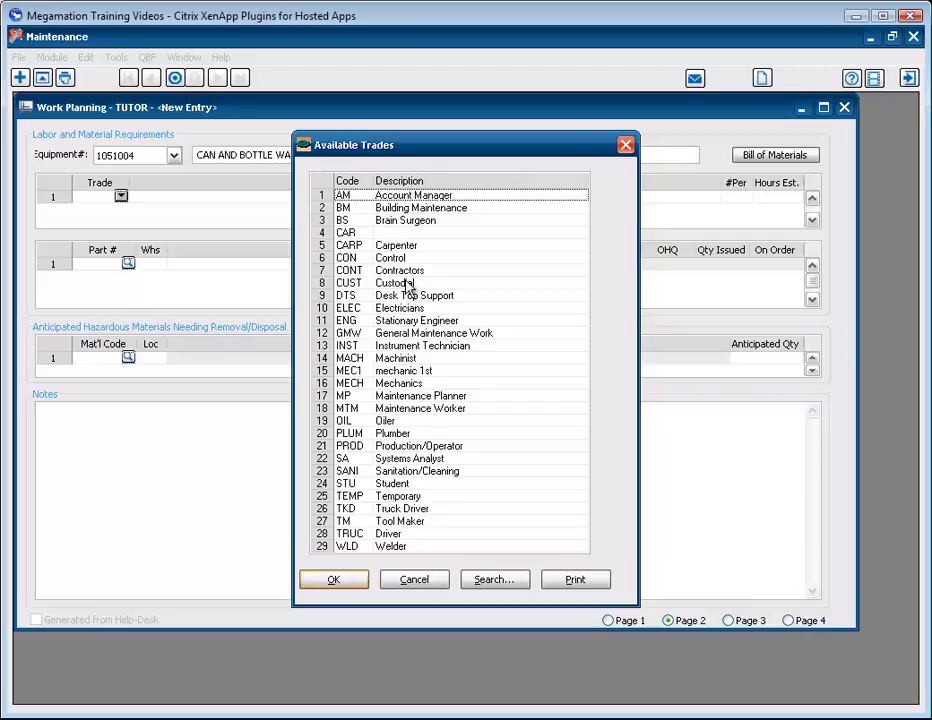
{"action": "double_click", "coordinate": [407, 384]}
{"action": "left_click", "coordinate": [141, 199]}
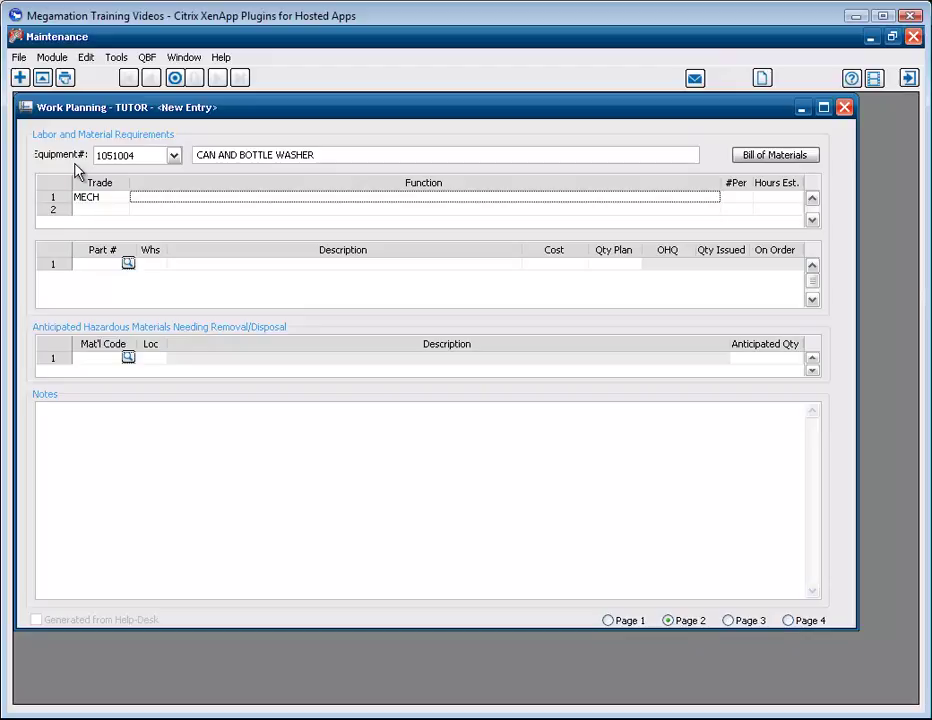
{"action": "type", "text": "clean n"}
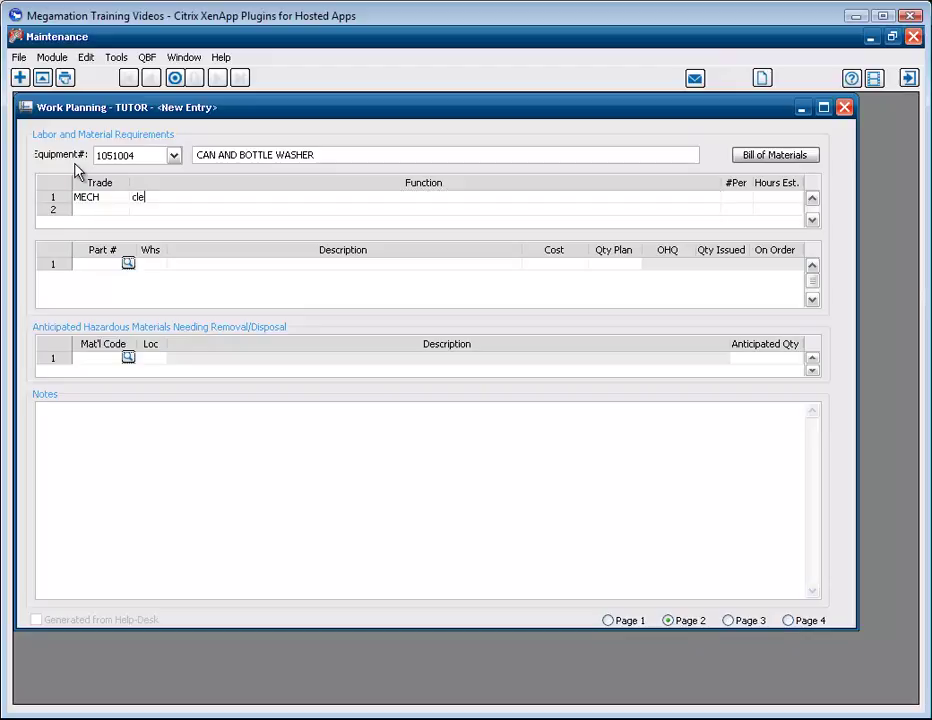
{"action": "type", "text": "zzles"}
{"action": "left_click", "coordinate": [737, 199]}
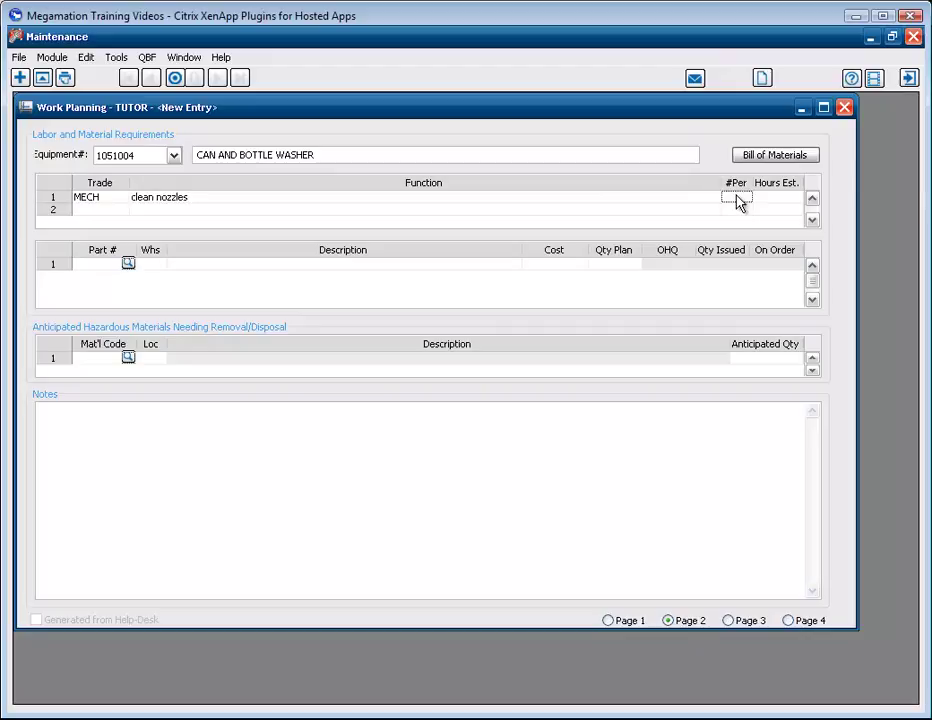
{"action": "type", "text": "2"}
{"action": "left_click", "coordinate": [779, 202]}
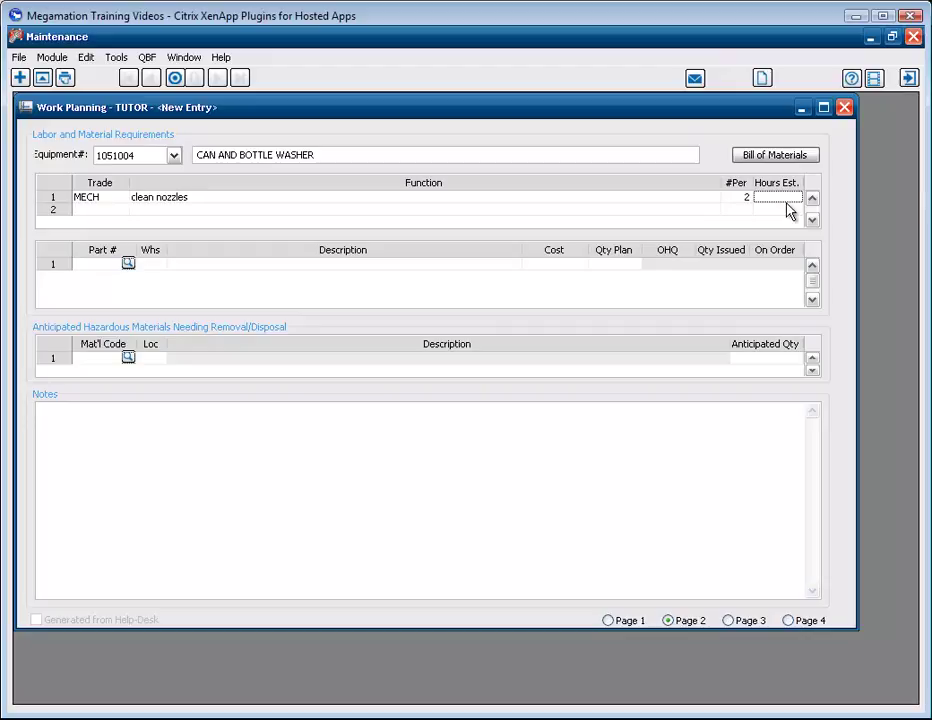
{"action": "type", "text": "3"}
{"action": "key", "text": "Tab"}
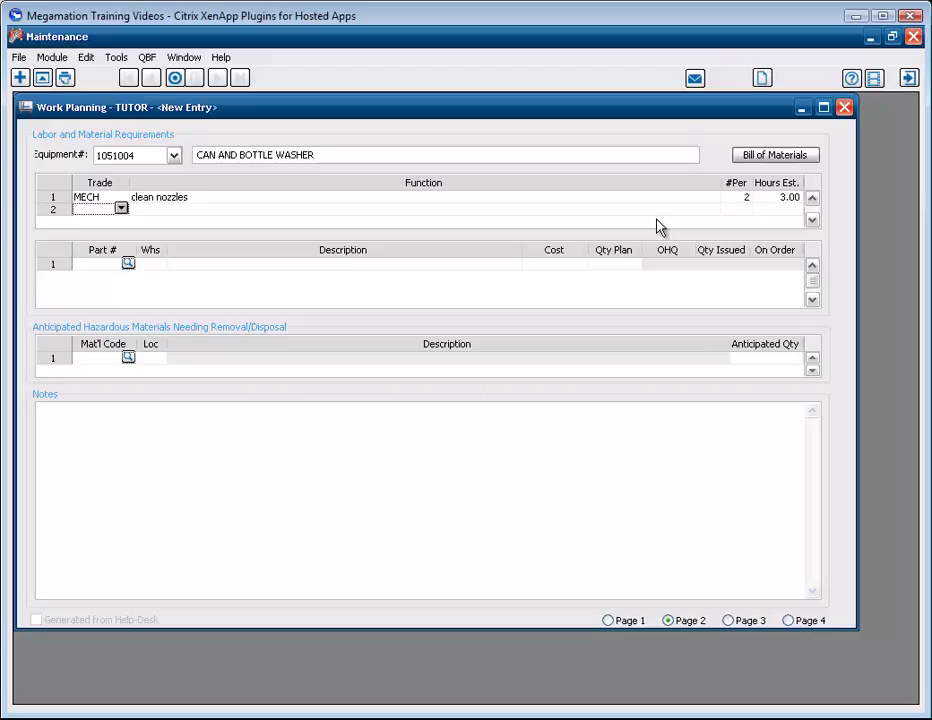
Add a second labor line for trade WLD with function "add new nozzles", 1 person and 2 estimated hours.
{"action": "left_click", "coordinate": [121, 208]}
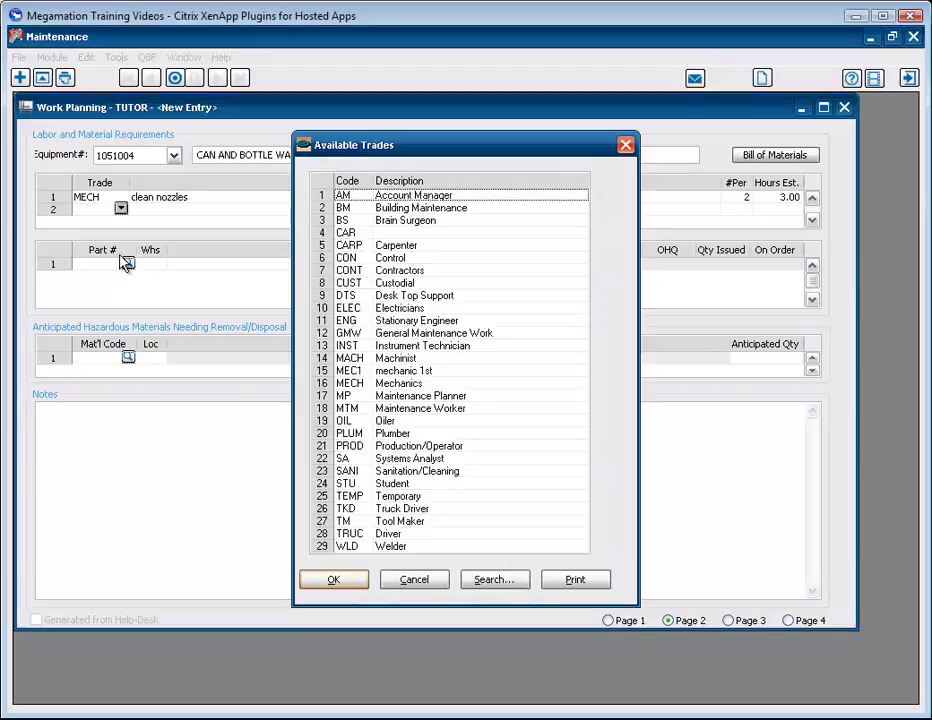
{"action": "double_click", "coordinate": [391, 547]}
{"action": "left_click", "coordinate": [388, 213]}
{"action": "type", "text": "add new nozzles"}
{"action": "left_click", "coordinate": [746, 210]}
{"action": "type", "text": "1"}
{"action": "left_click", "coordinate": [793, 212]}
{"action": "type", "text": "2"}
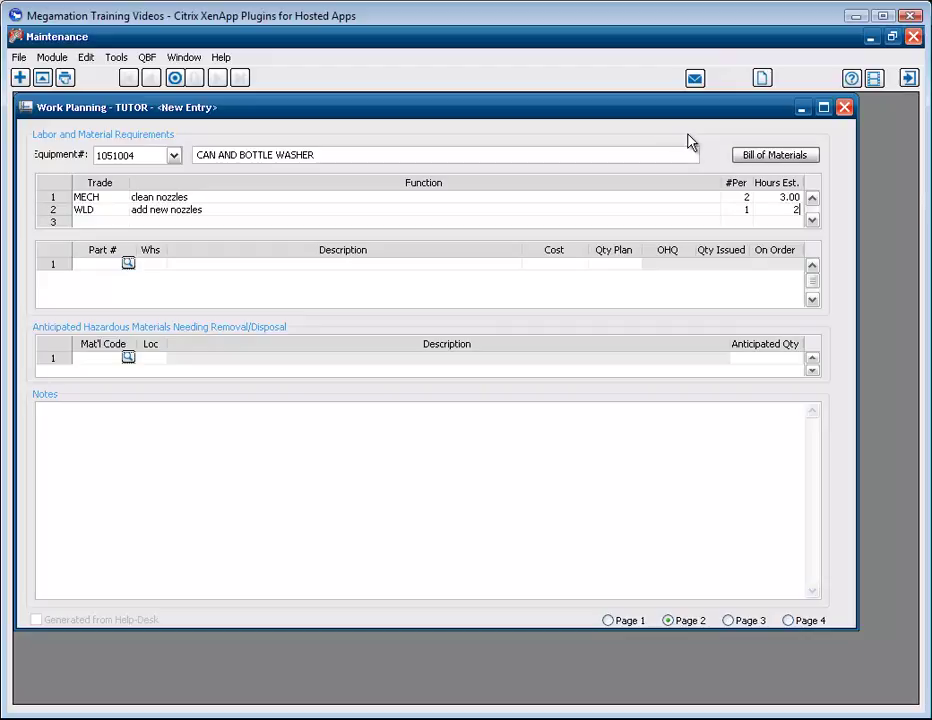
Search the inventory for class BEARING FAG and add part BEAR00037 from warehouse MT with a planned quantity of 2.
{"action": "left_click", "coordinate": [110, 268]}
{"action": "left_click", "coordinate": [128, 263]}
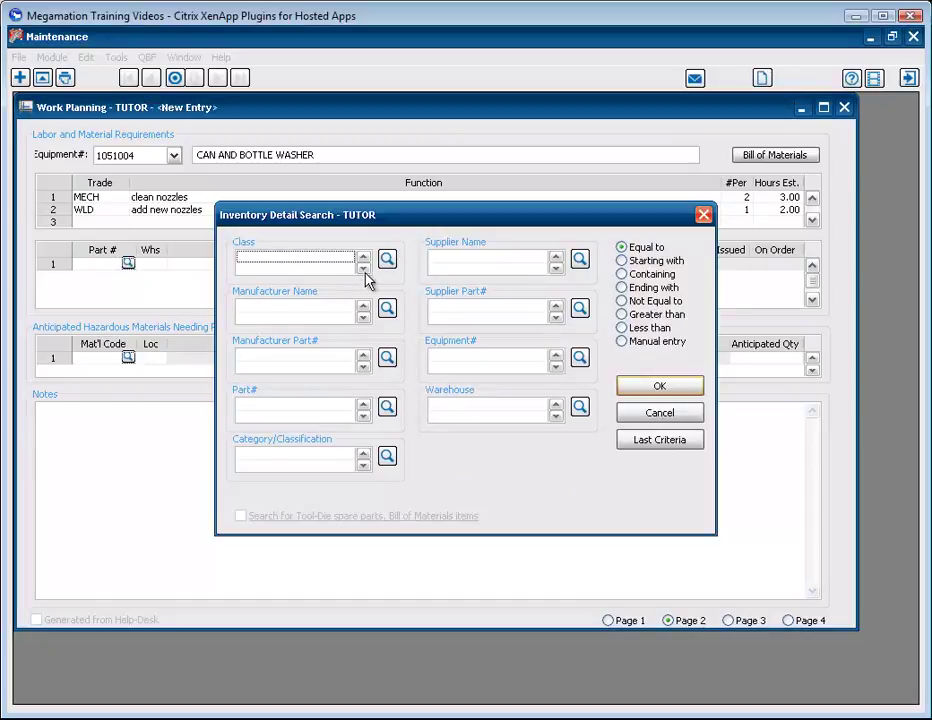
{"action": "left_click", "coordinate": [387, 261]}
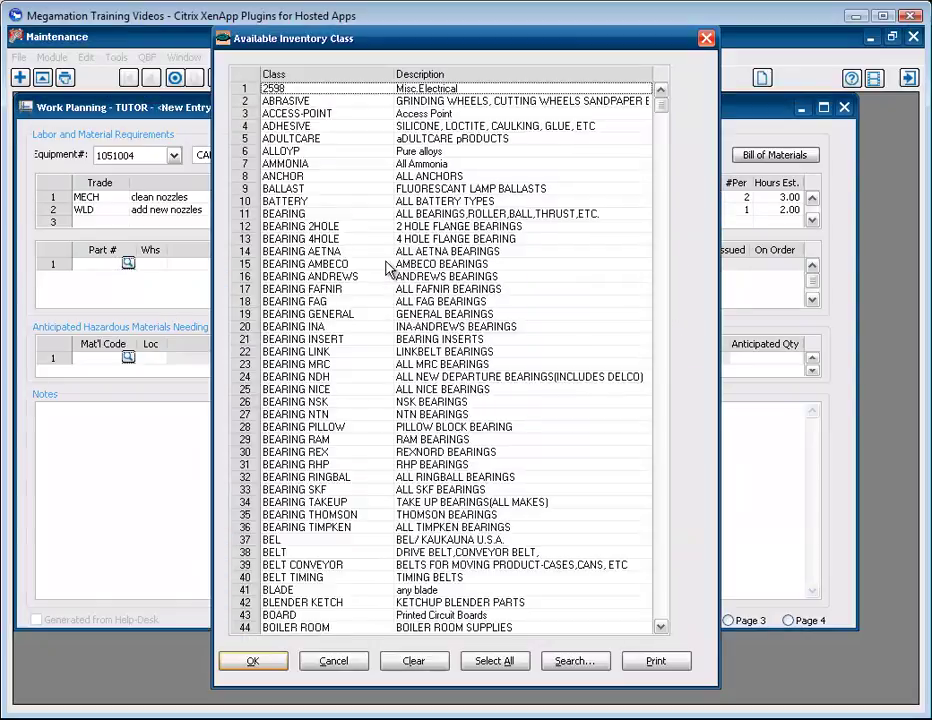
{"action": "double_click", "coordinate": [315, 302]}
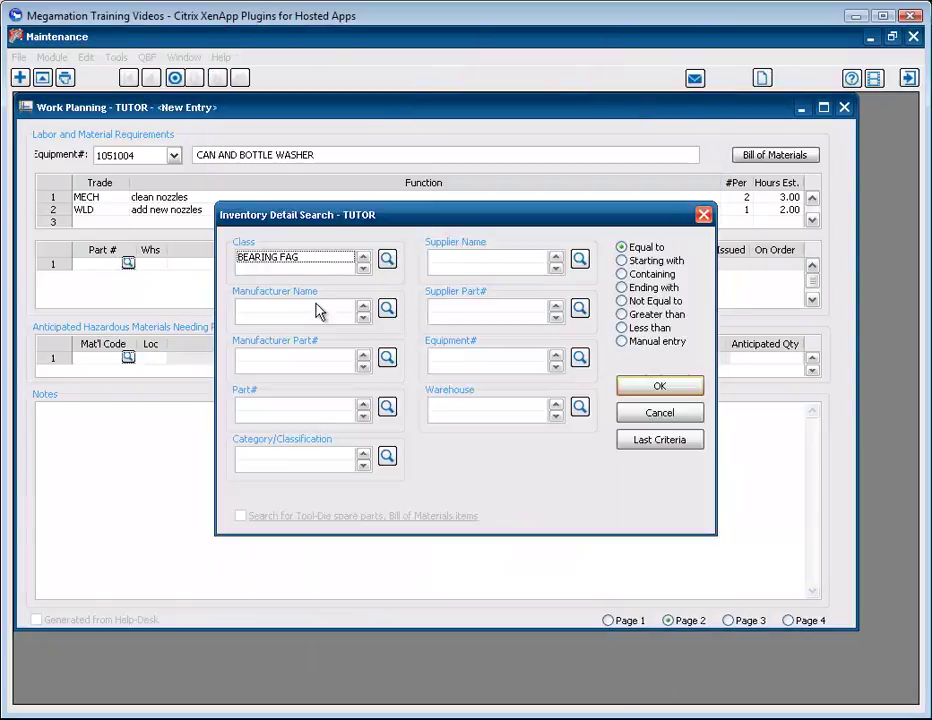
{"action": "left_click", "coordinate": [675, 388]}
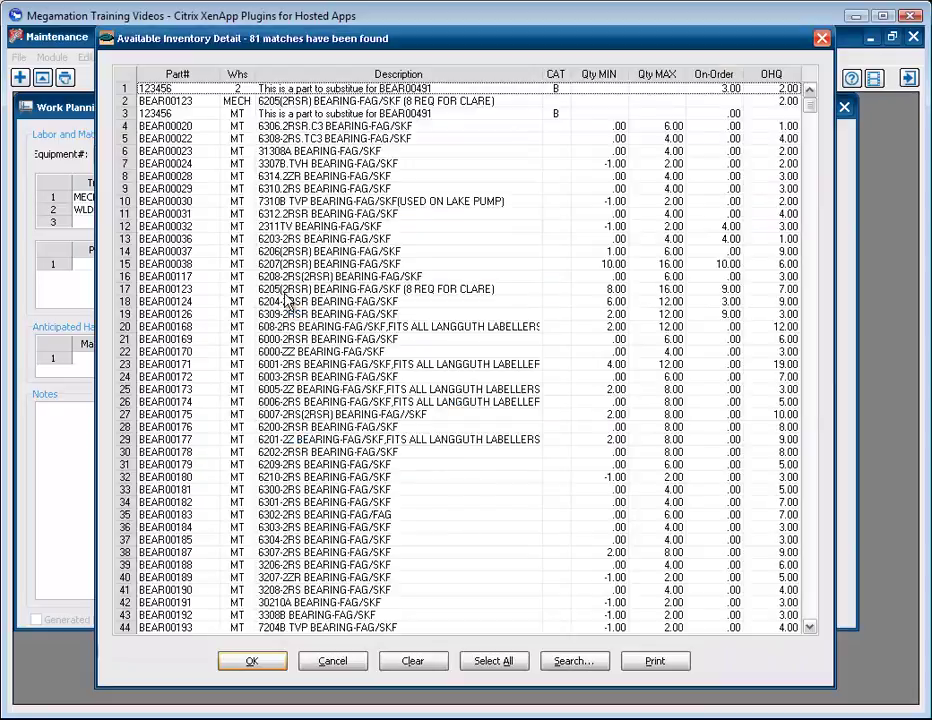
{"action": "double_click", "coordinate": [325, 256]}
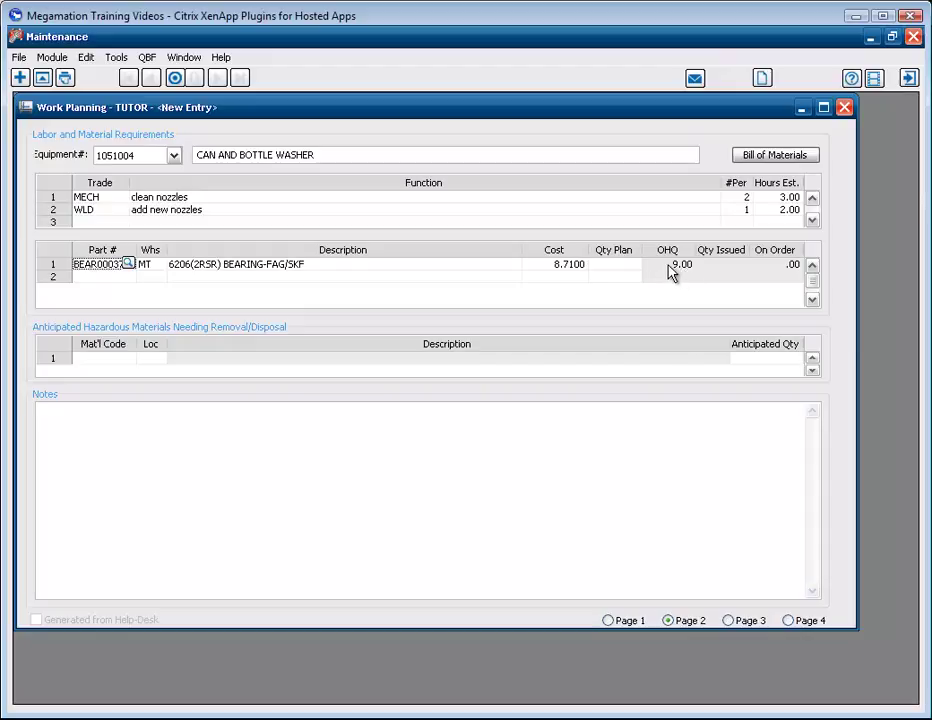
{"action": "left_click", "coordinate": [627, 267]}
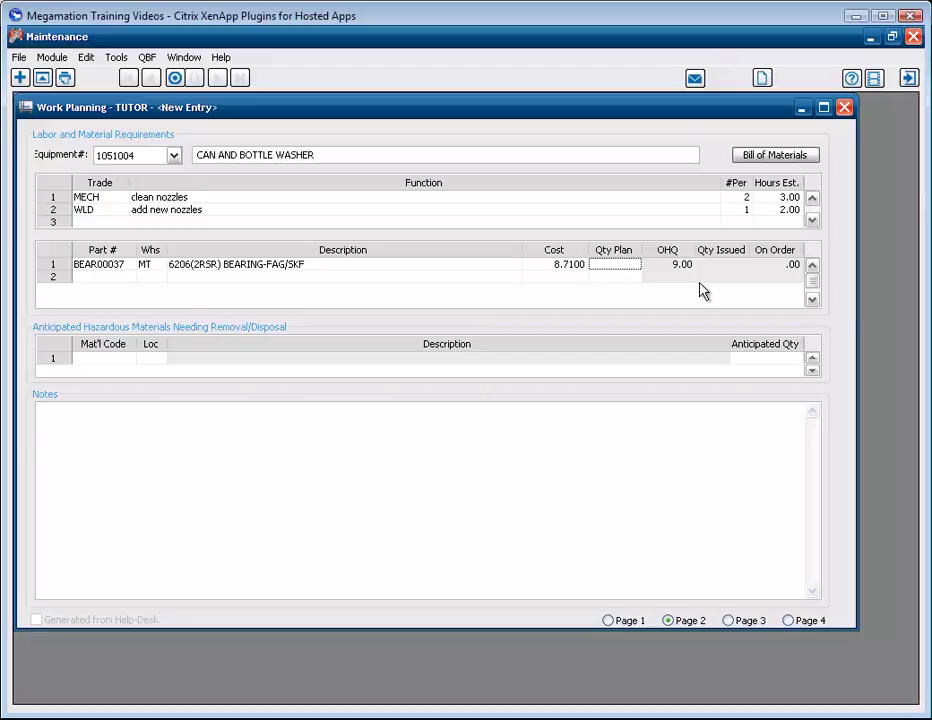
{"action": "type", "text": "2"}
Attach standard procedure 10020 (Fire regulations) and safety procedure 10010 (Working at Height) as reference documents.
{"action": "left_click", "coordinate": [729, 621]}
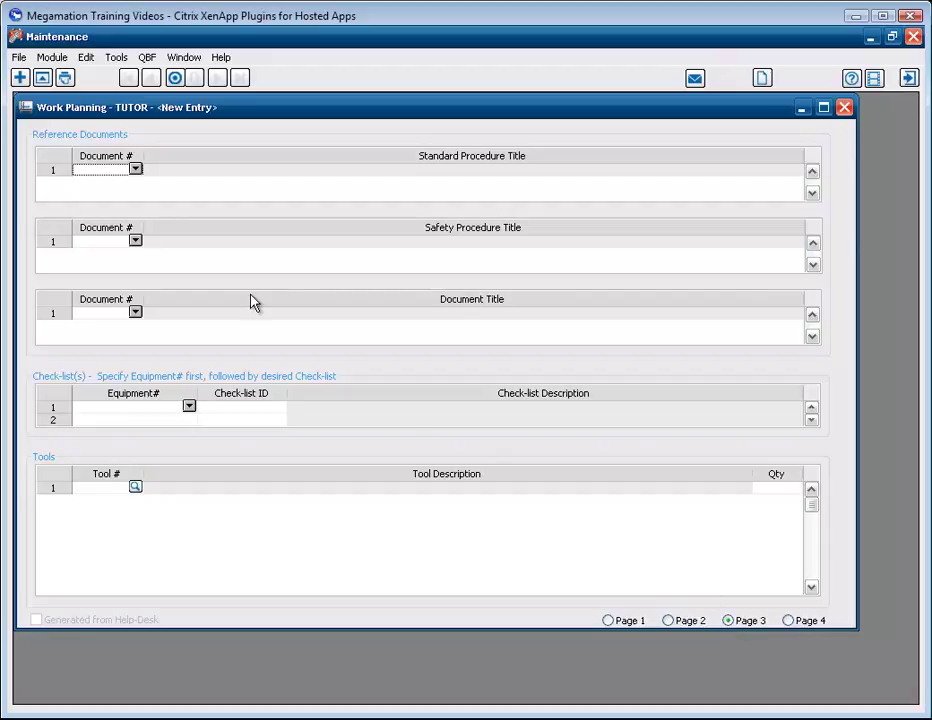
{"action": "left_click", "coordinate": [136, 170]}
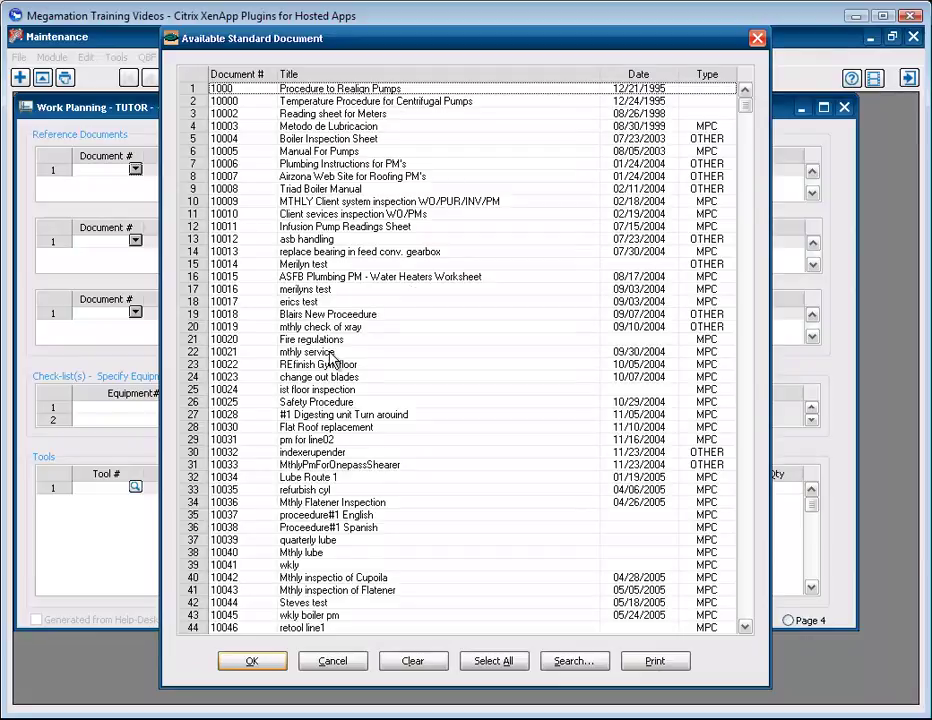
{"action": "double_click", "coordinate": [248, 339]}
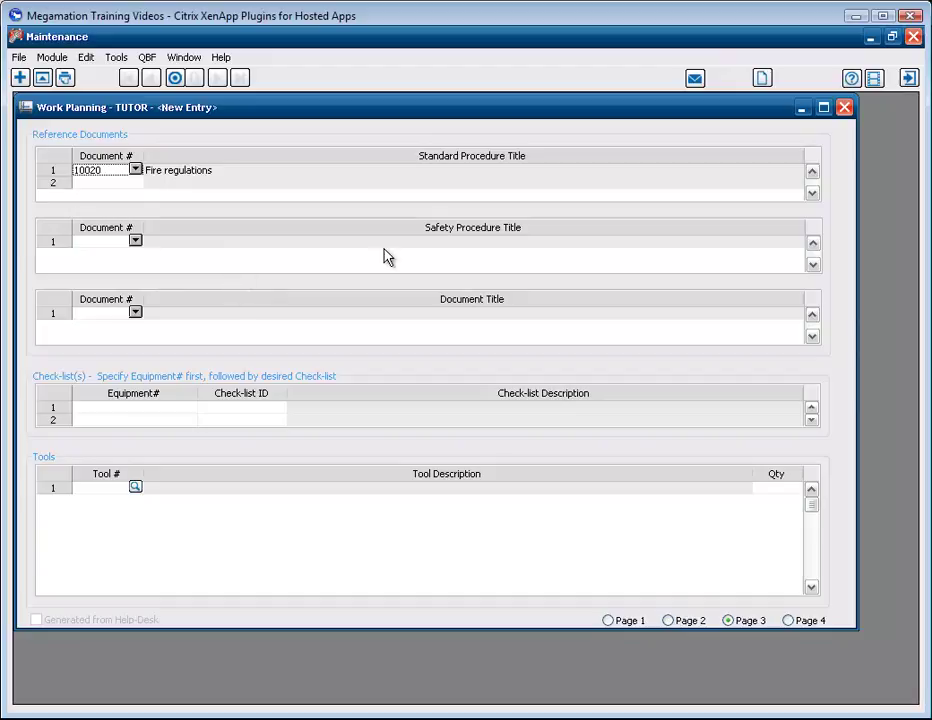
{"action": "left_click", "coordinate": [135, 241]}
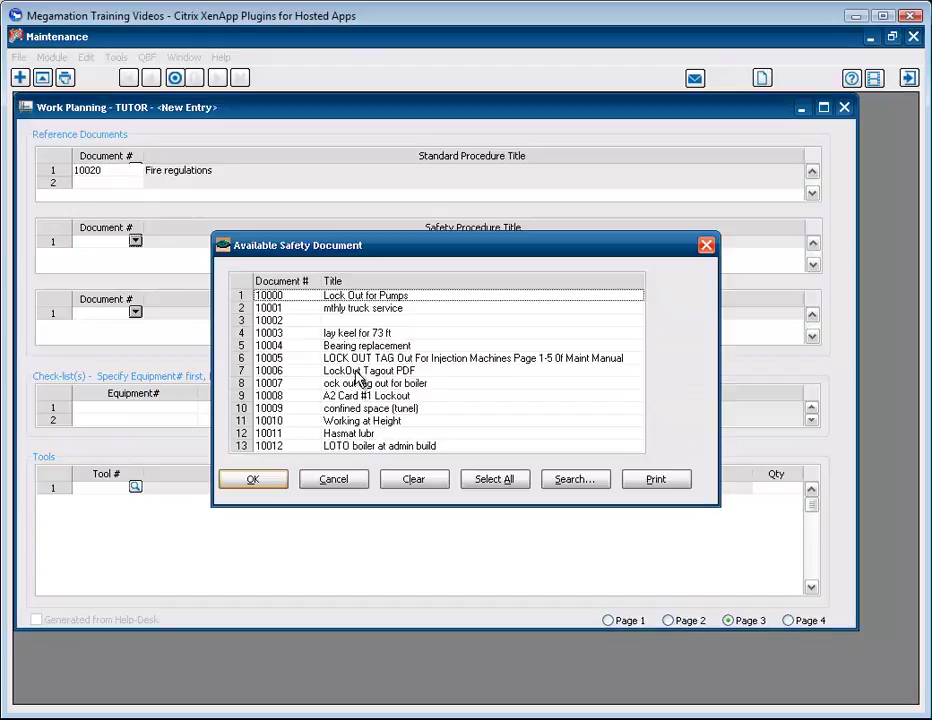
{"action": "double_click", "coordinate": [377, 424]}
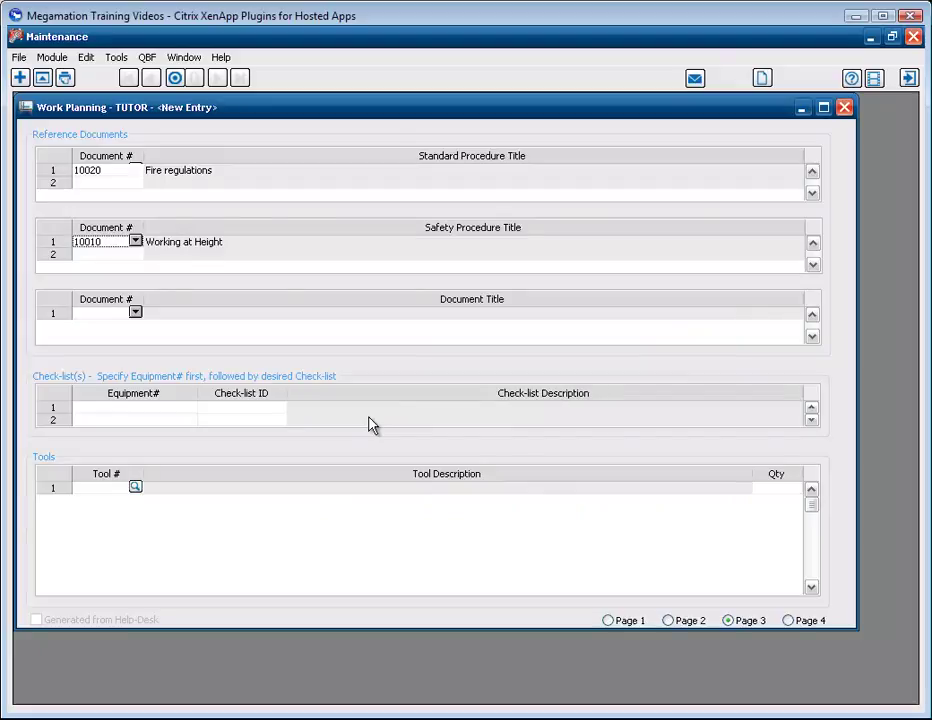
Review the labor and material requirements summary and save the work order.
{"action": "left_click", "coordinate": [788, 621]}
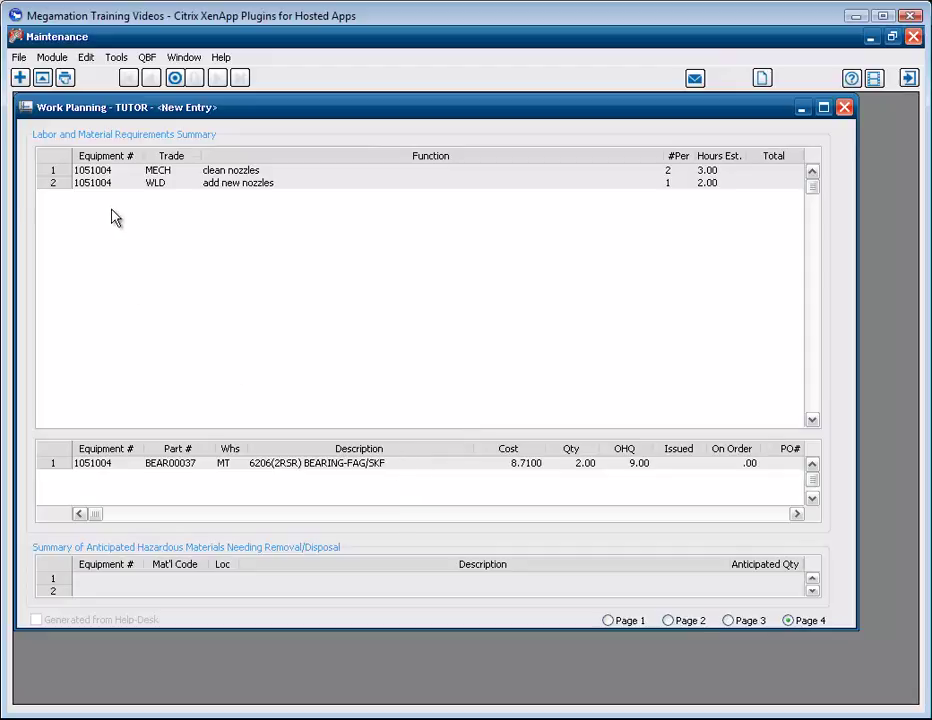
{"action": "left_click", "coordinate": [20, 57]}
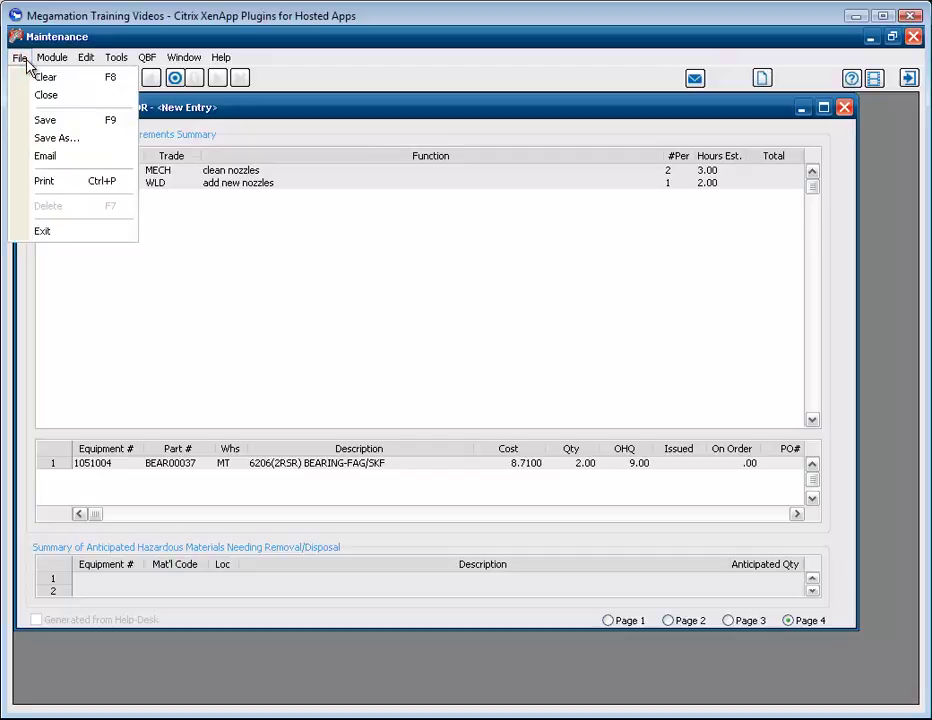
{"action": "left_click", "coordinate": [55, 120]}
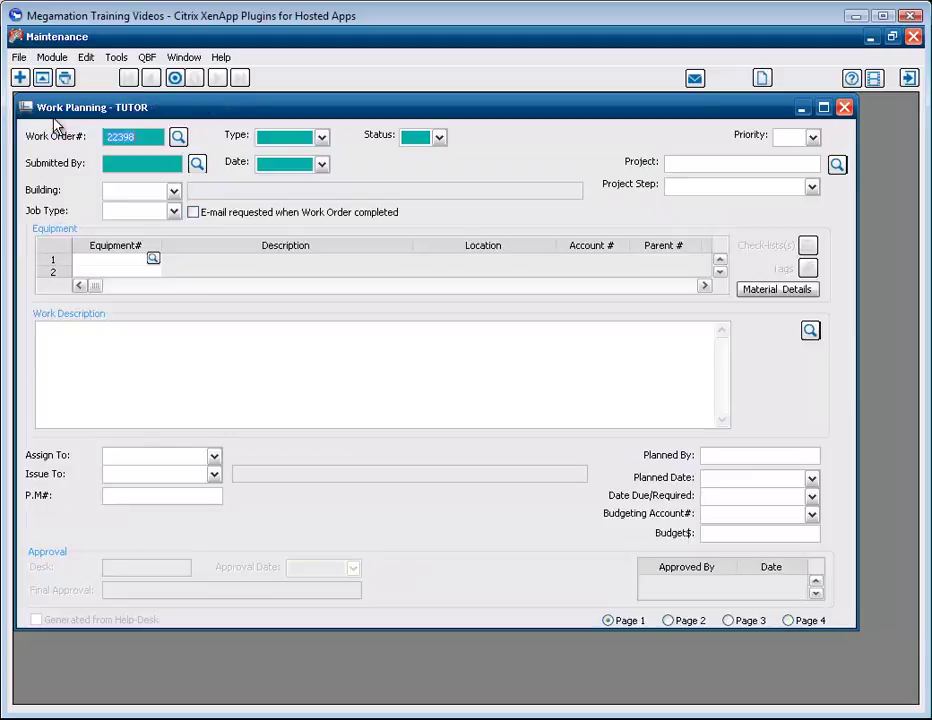